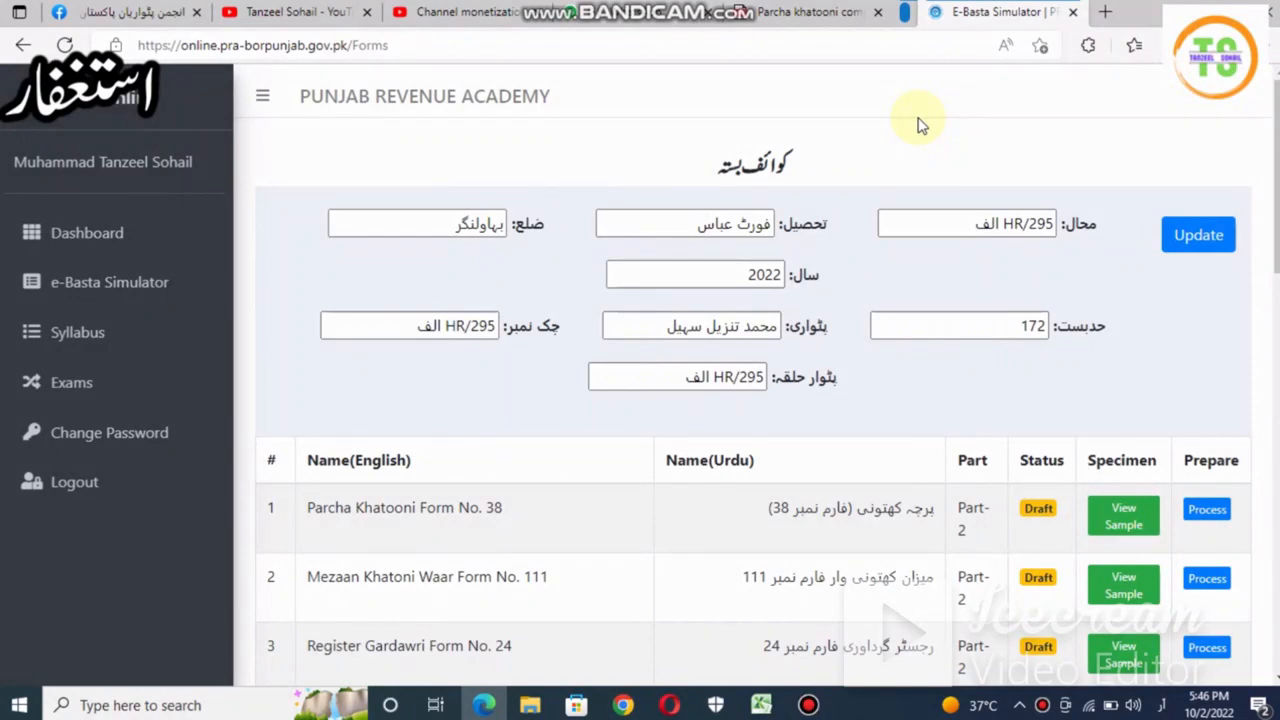
# - Reload the forms list, visit the dashboard, dismiss the deadline announcement, and return to the forms list
pyautogui.scroll(-3, 920, 125)
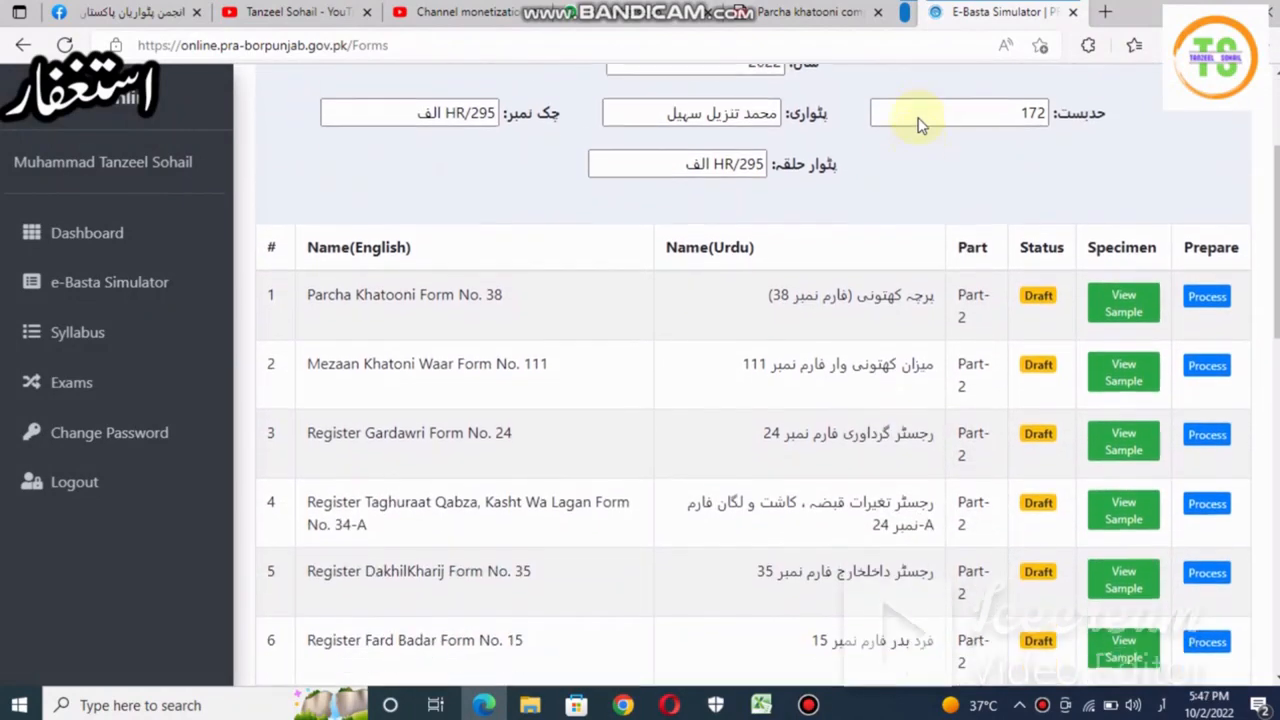
pyautogui.scroll(3, 920, 125)
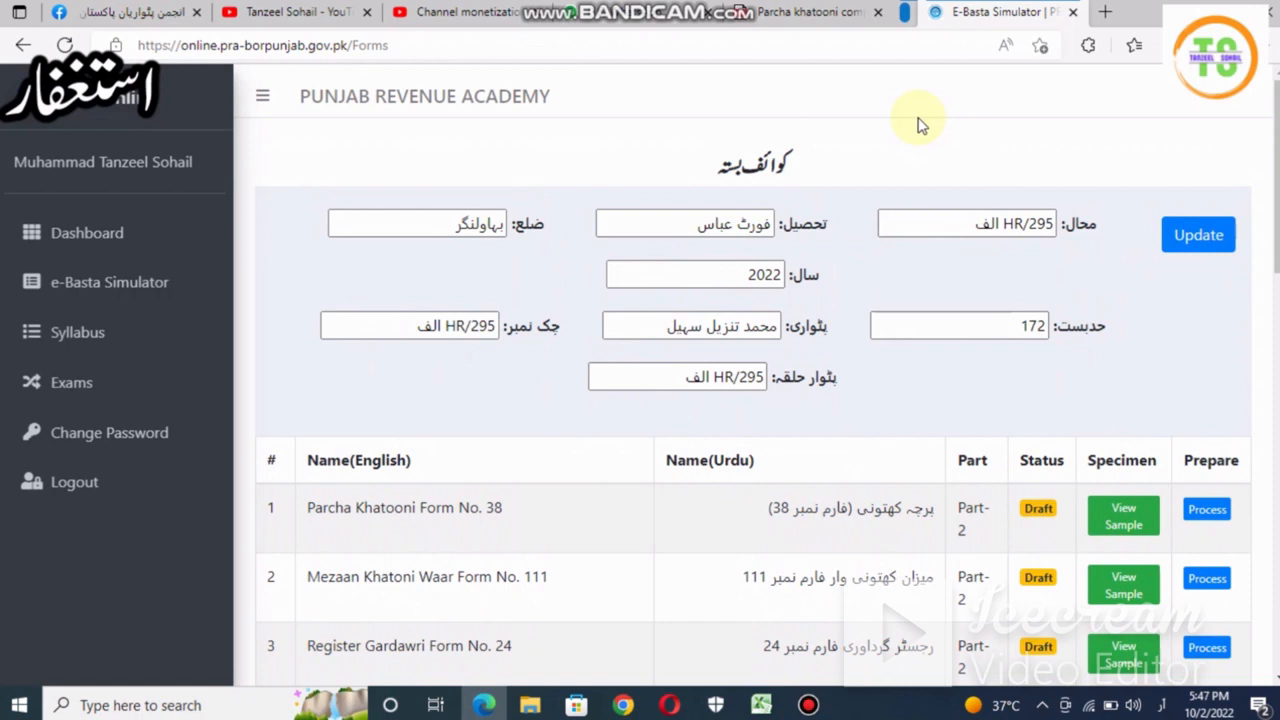
pyautogui.scroll(-1, 920, 125)
pyautogui.scroll(1, 920, 125)
pyautogui.click(85, 282)
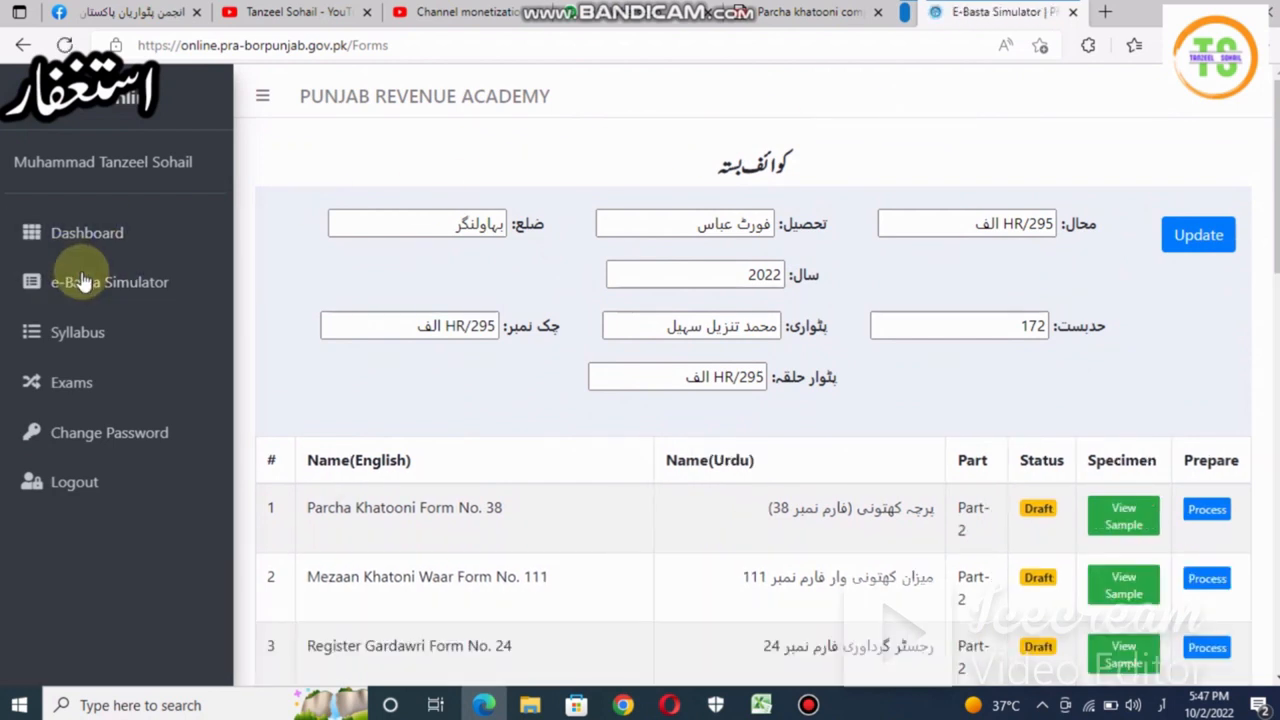
pyautogui.click(84, 248)
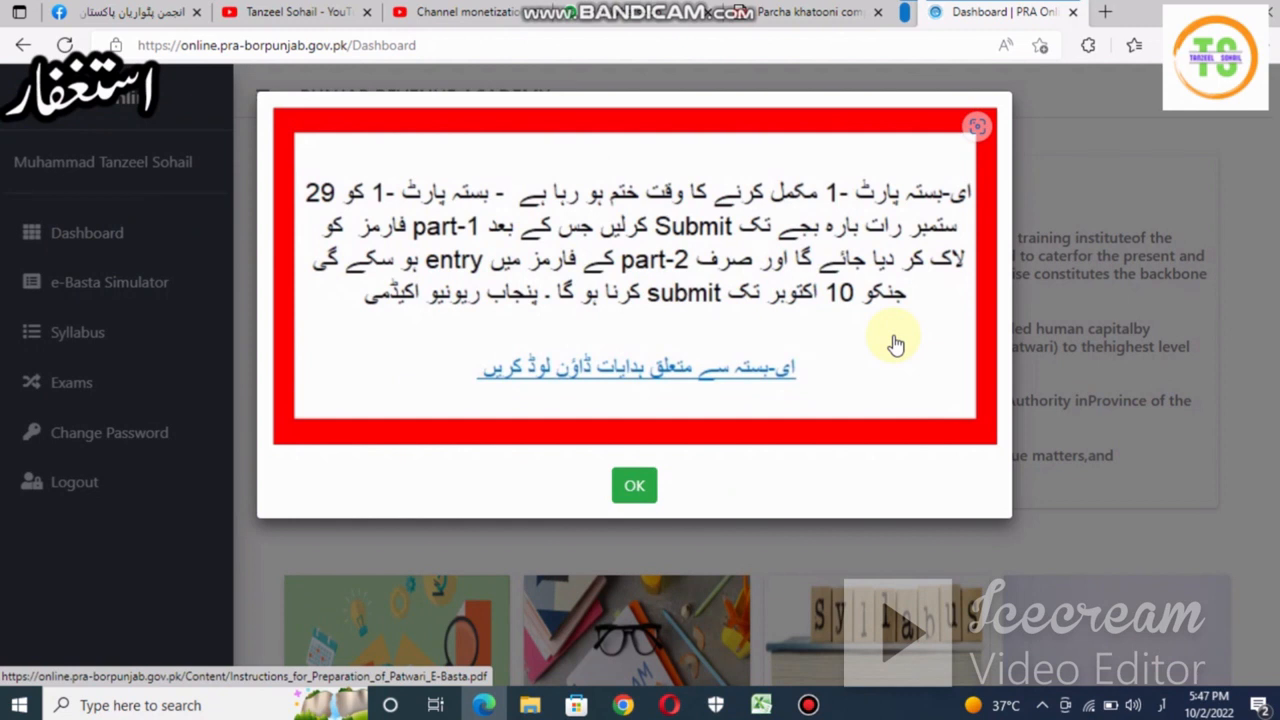
pyautogui.click(634, 488)
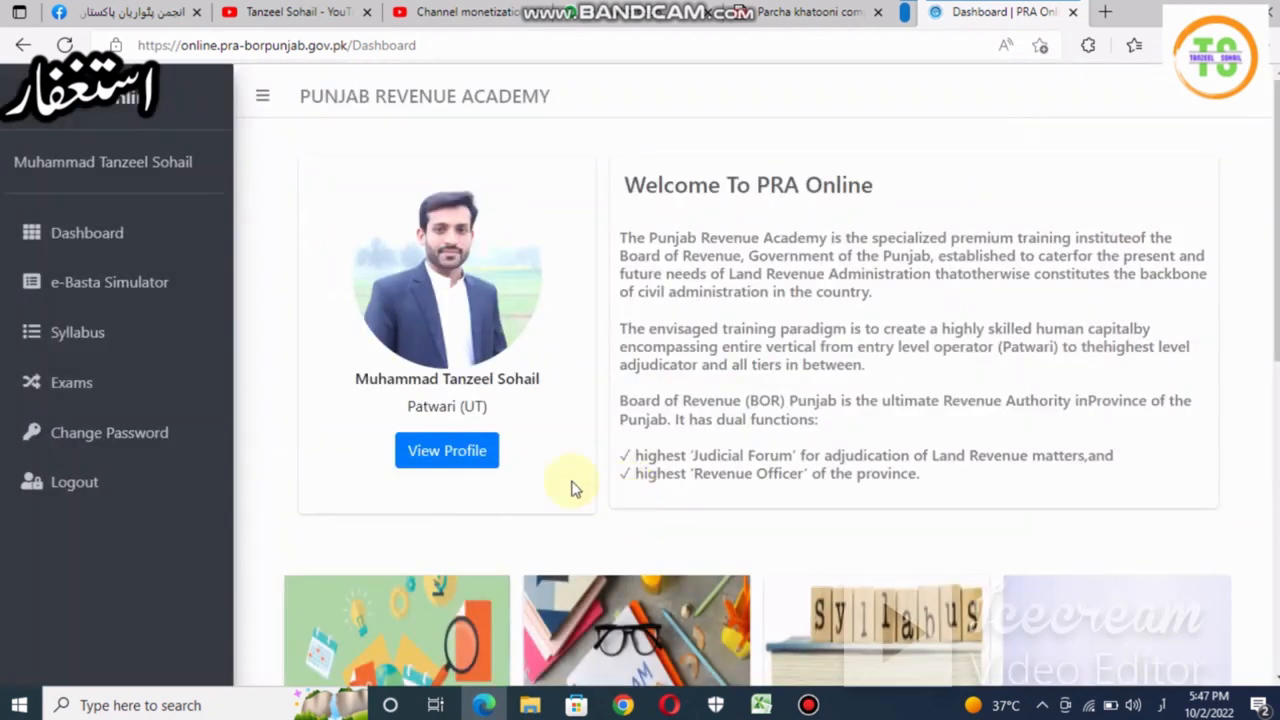
pyautogui.click(110, 285)
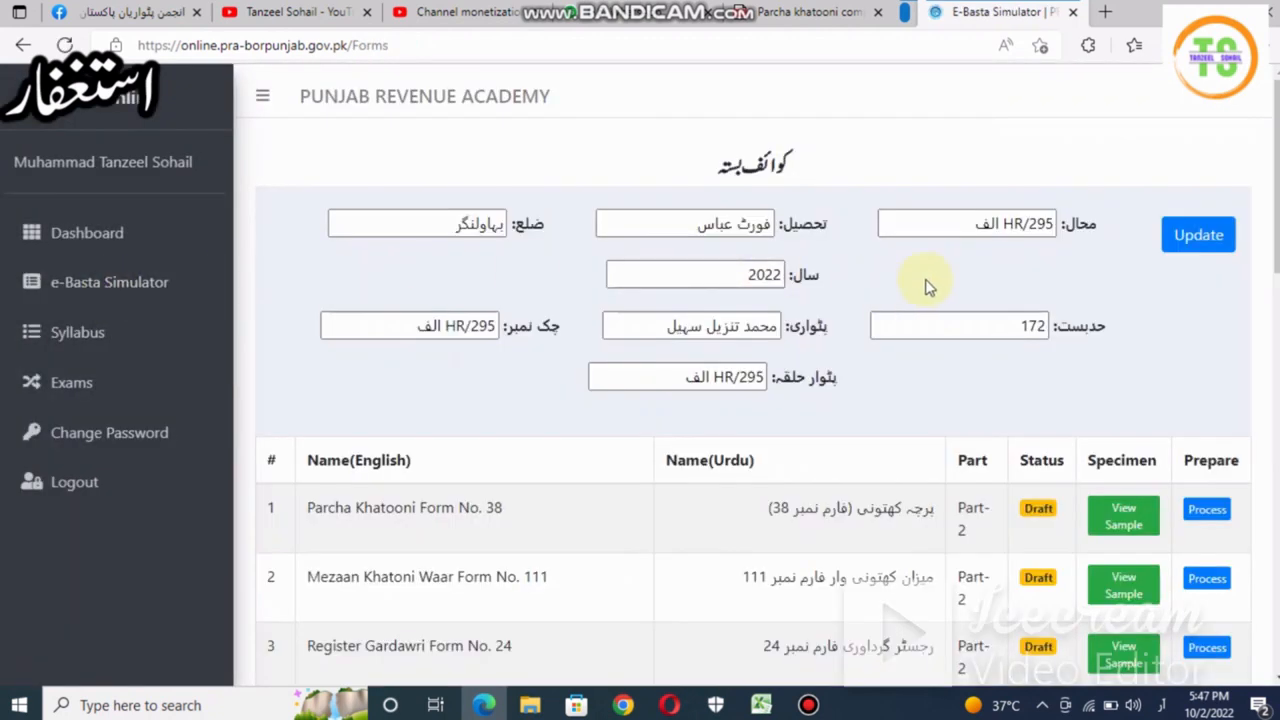
pyautogui.click(1097, 337)
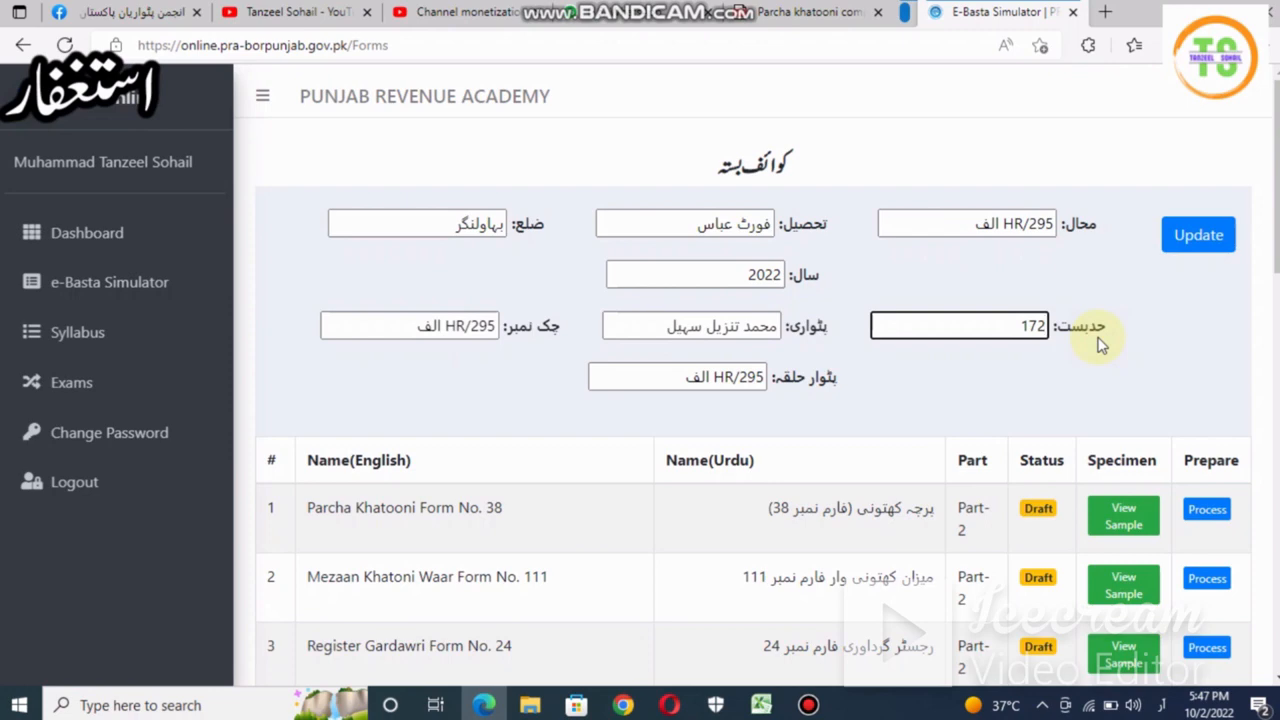
# - Start preparing Parcha Khatooni Form No. 38 from row 1 of the forms table
pyautogui.scroll(-2, 1112, 343)
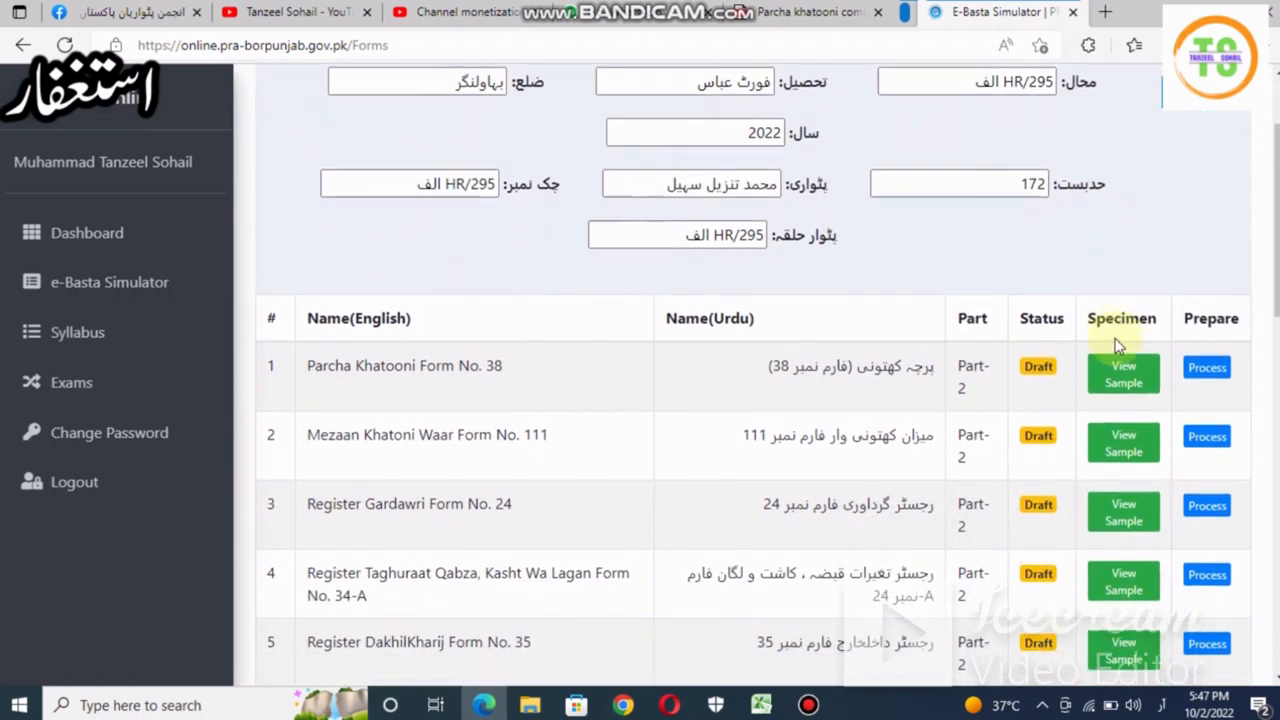
pyautogui.scroll(2, 1118, 340)
pyautogui.scroll(-2, 1118, 345)
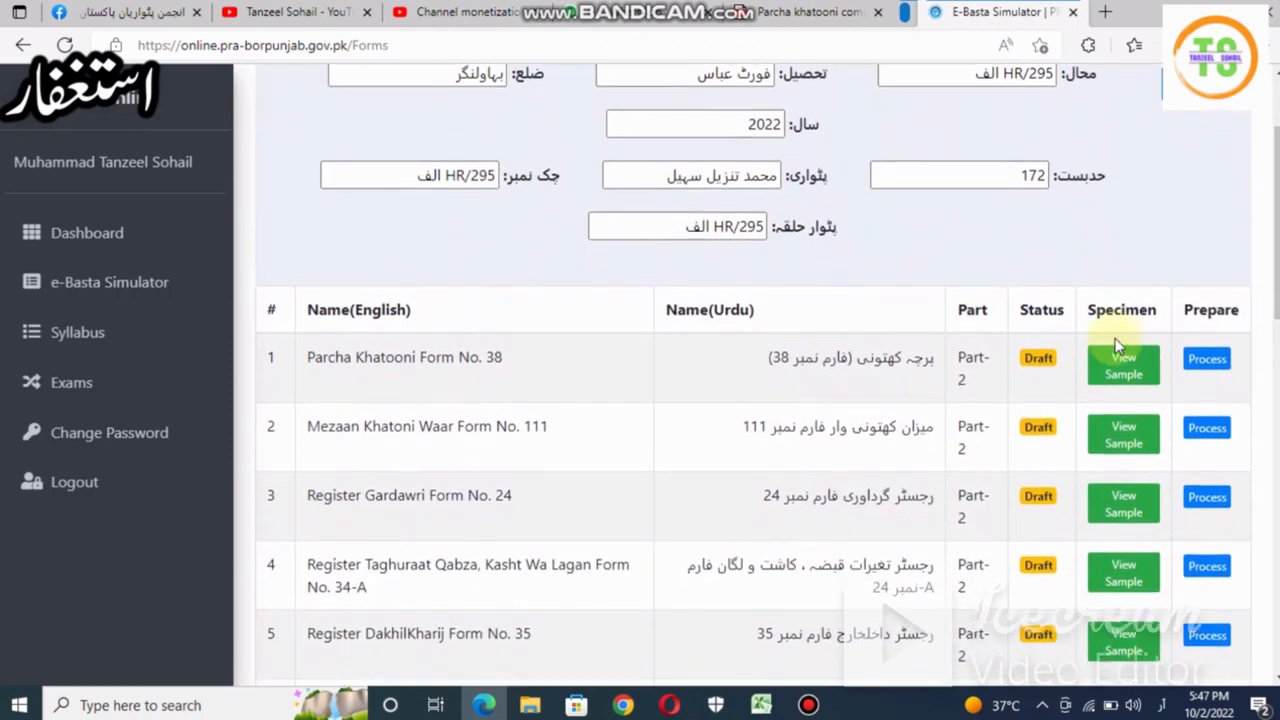
pyautogui.scroll(-4, 1118, 345)
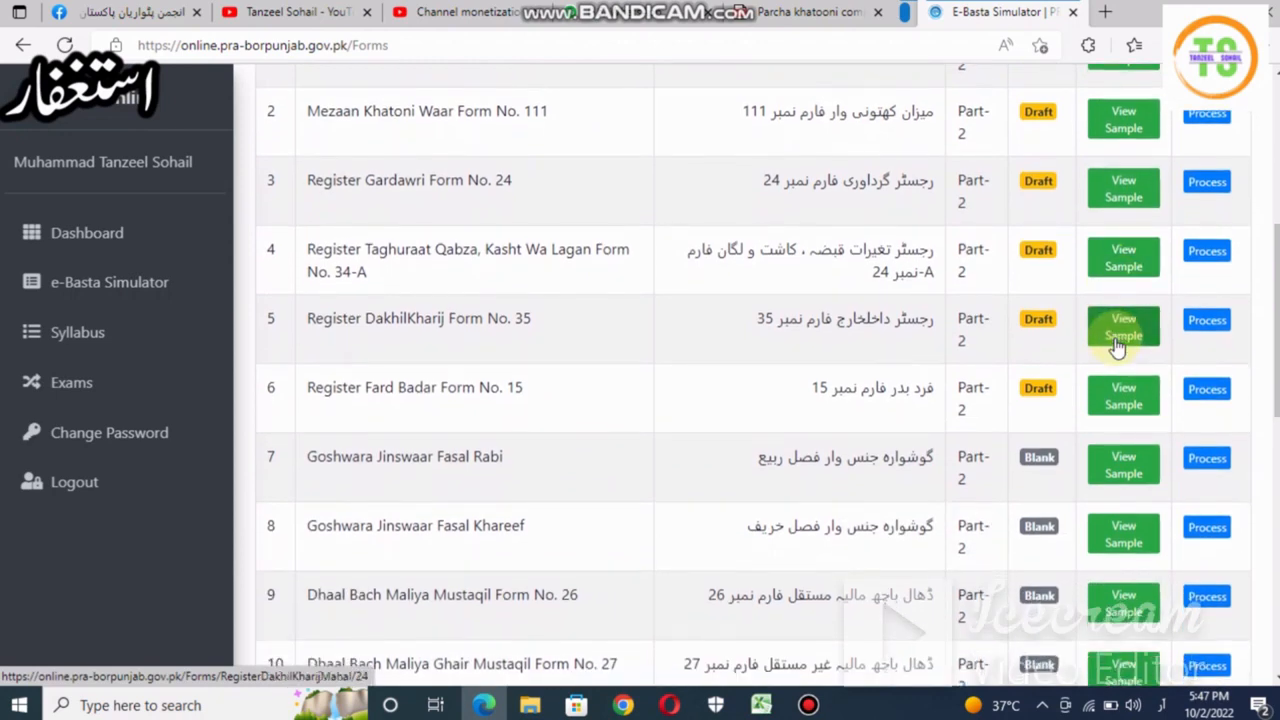
pyautogui.scroll(2, 1118, 345)
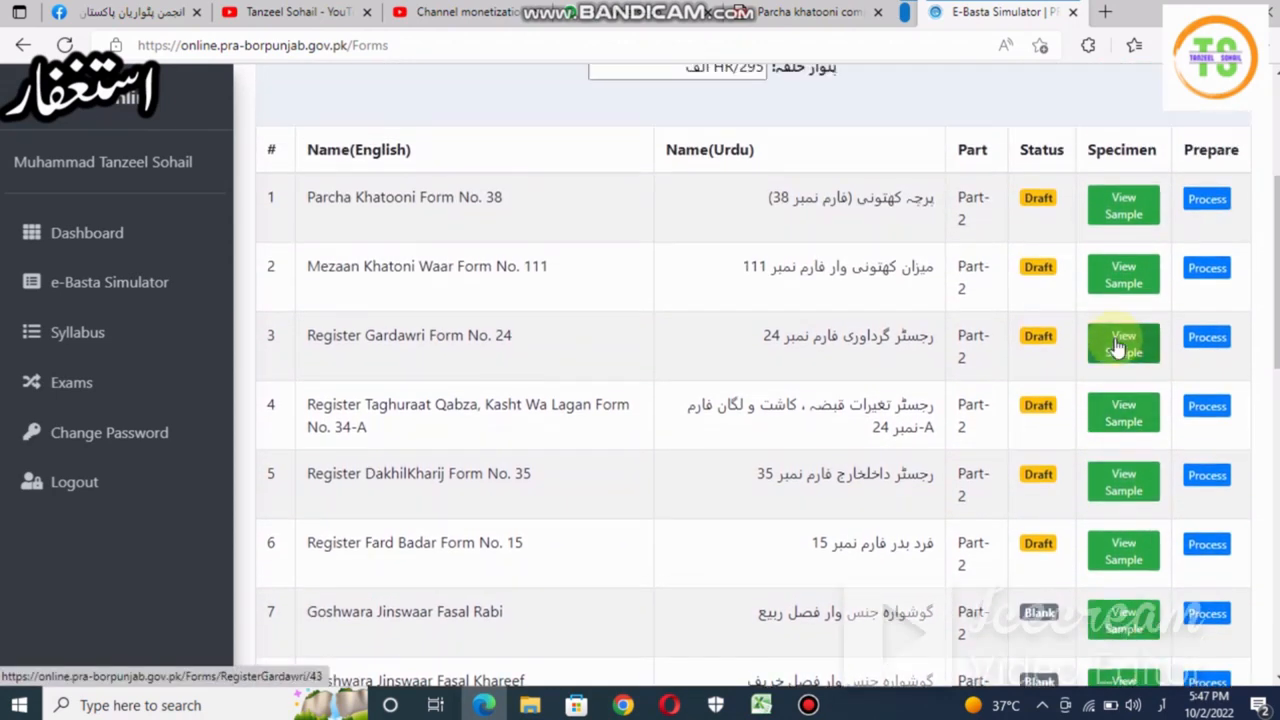
pyautogui.scroll(1, 1118, 345)
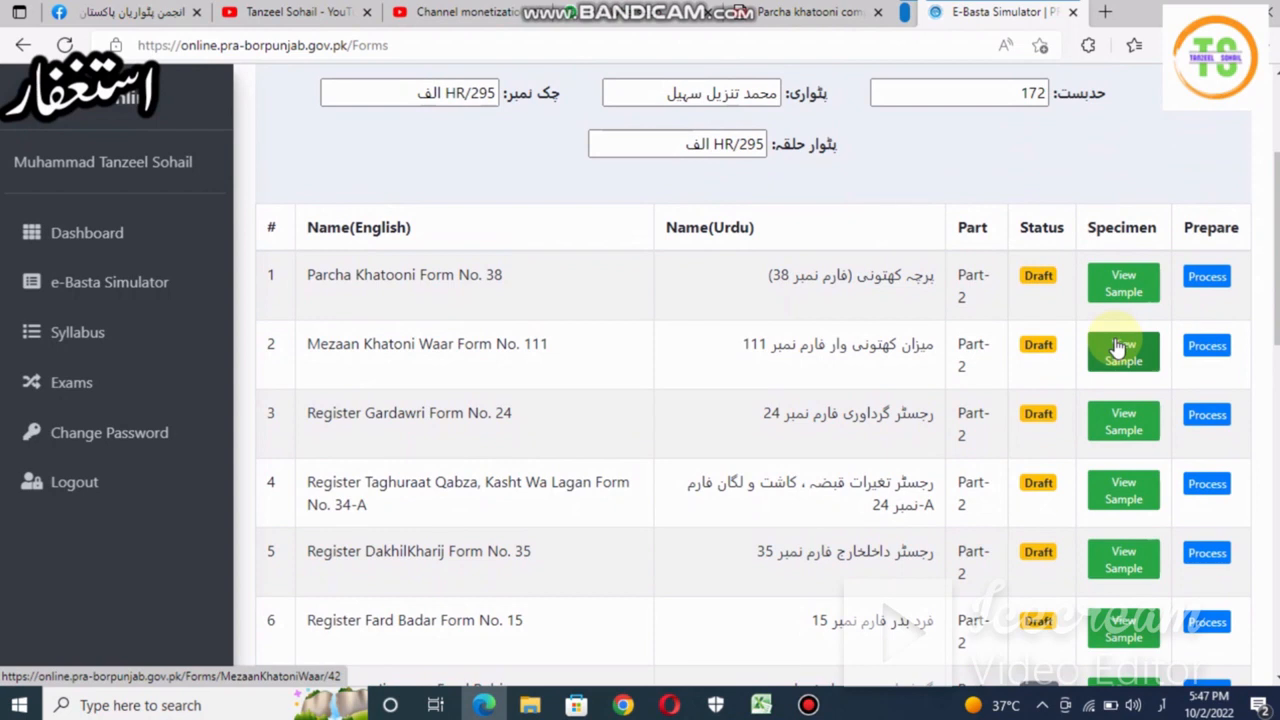
pyautogui.scroll(1, 1118, 346)
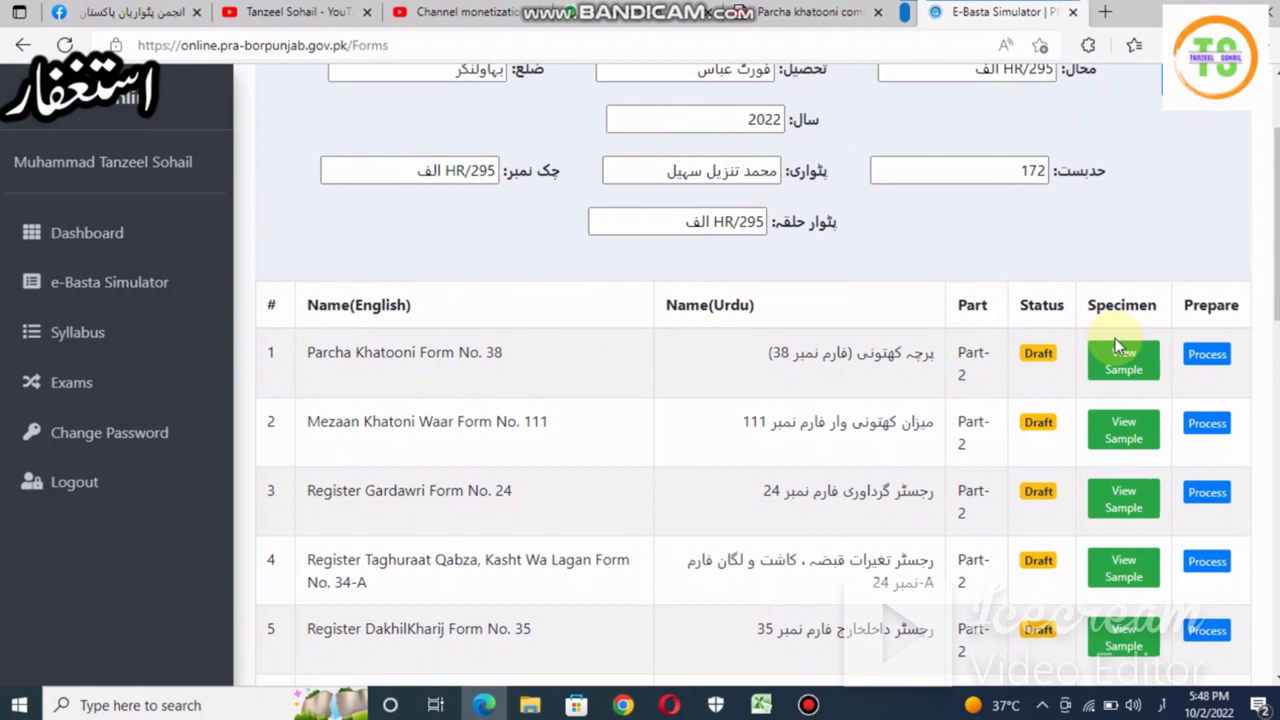
pyautogui.scroll(-1, 1115, 338)
pyautogui.click(1206, 285)
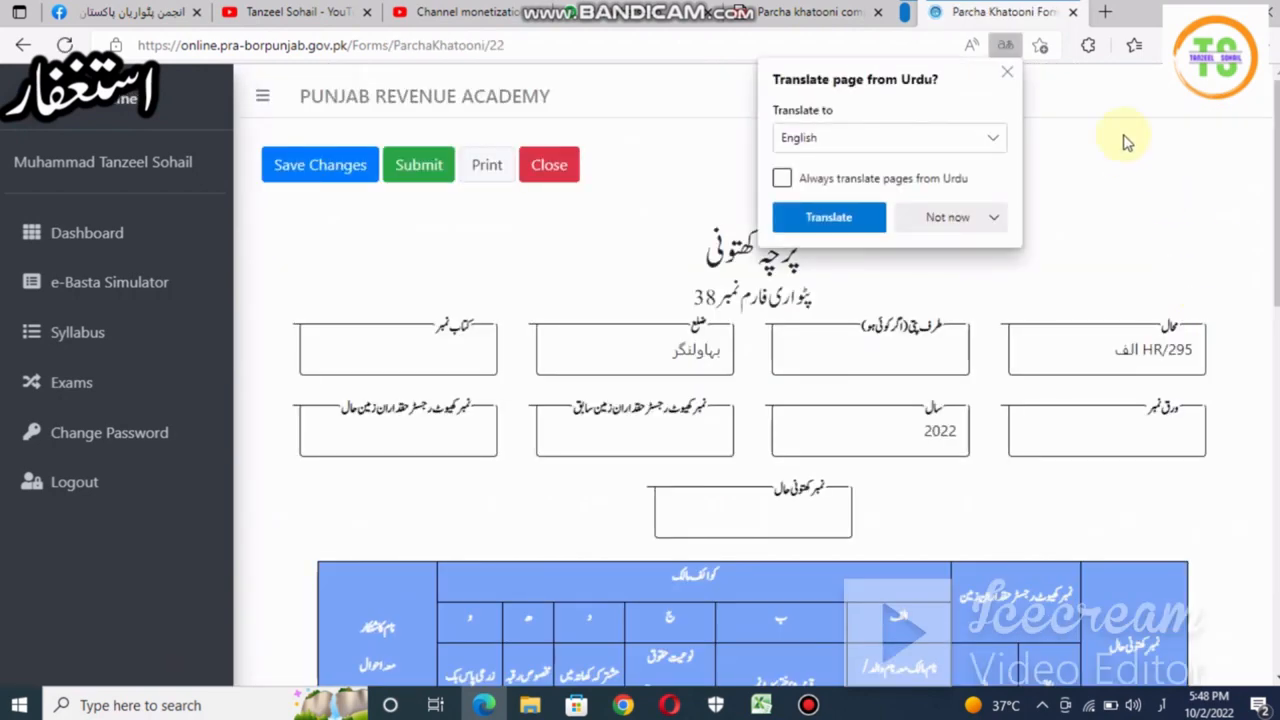
# - Close Edge's Urdu translation offer and scroll down to the owners table
pyautogui.click(1009, 71)
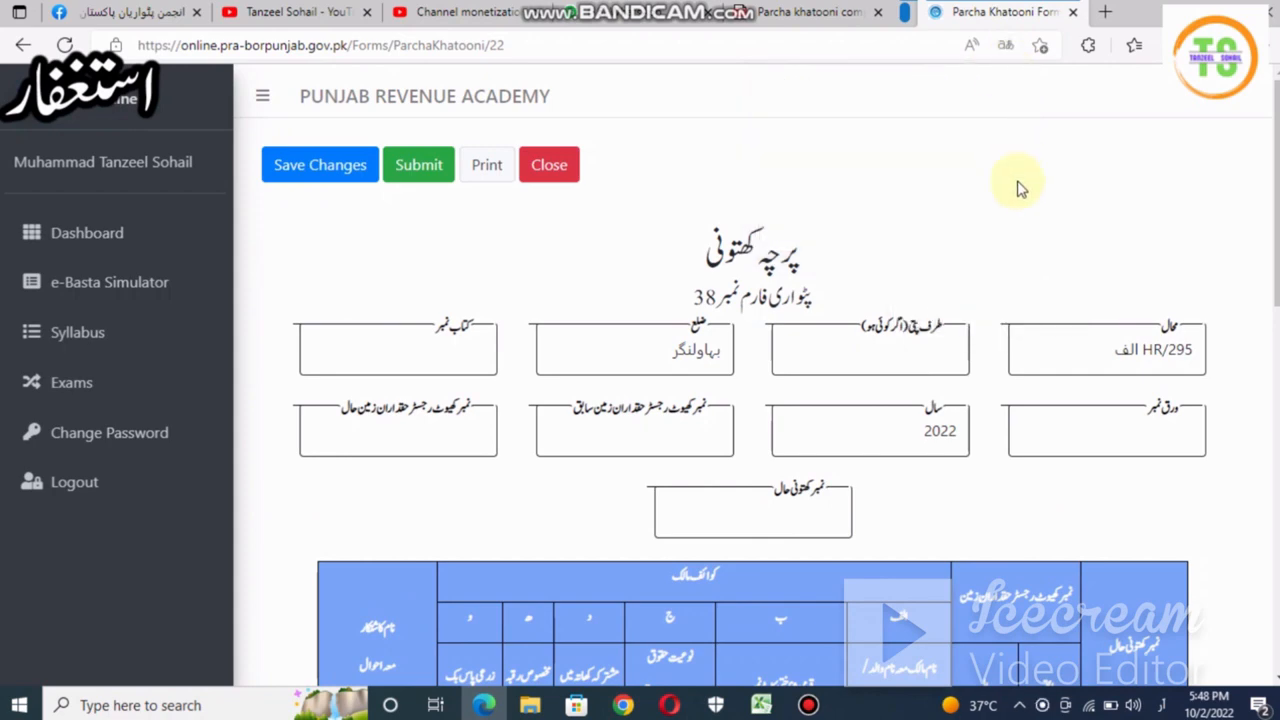
pyautogui.scroll(-2, 1017, 228)
pyautogui.scroll(-2, 1015, 228)
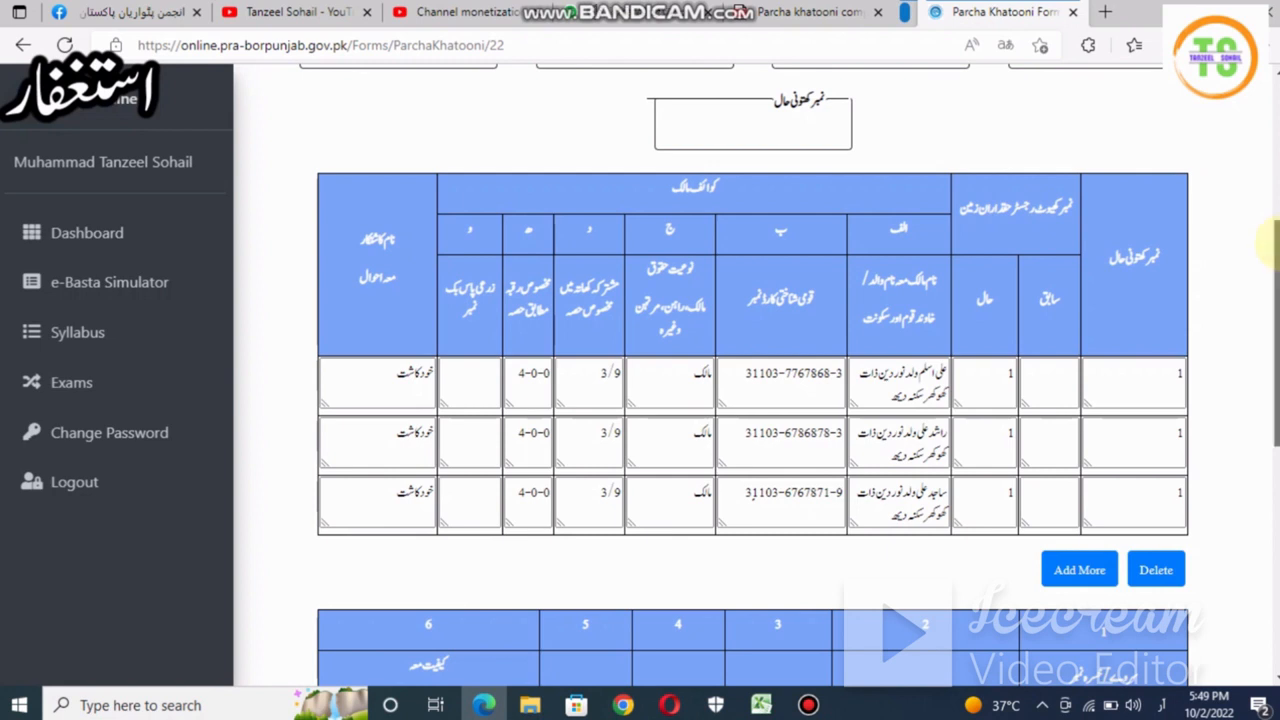
# - Replace the first owner row's current khata number with 1
pyautogui.doubleClick(1179, 375)
pyautogui.press('BackSpace')
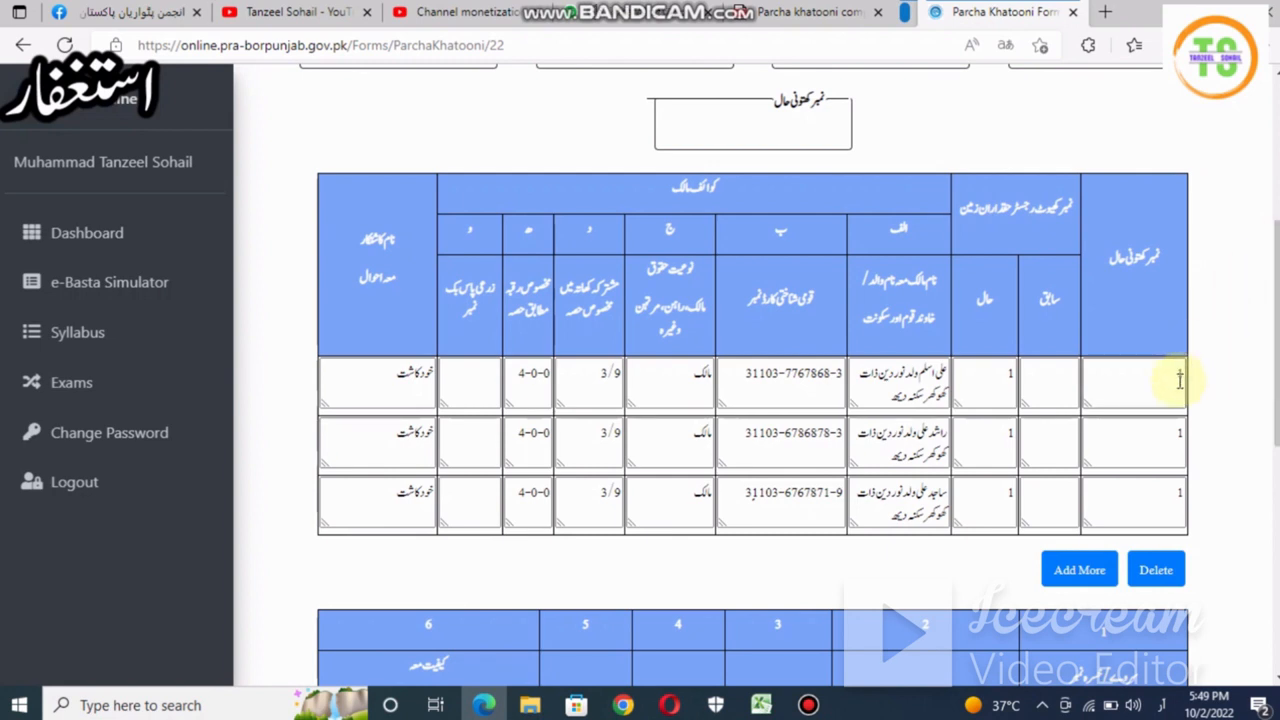
pyautogui.write('1')
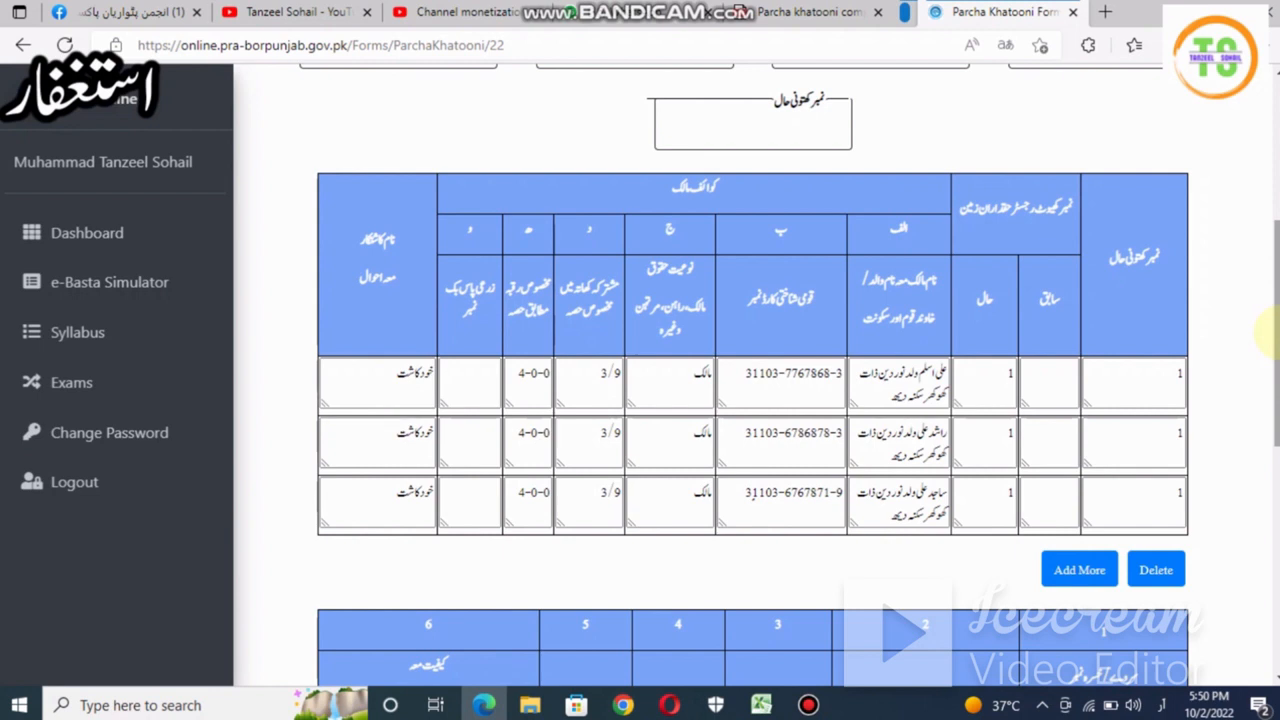
pyautogui.moveTo(1270, 335); pyautogui.dragTo(1275, 470)
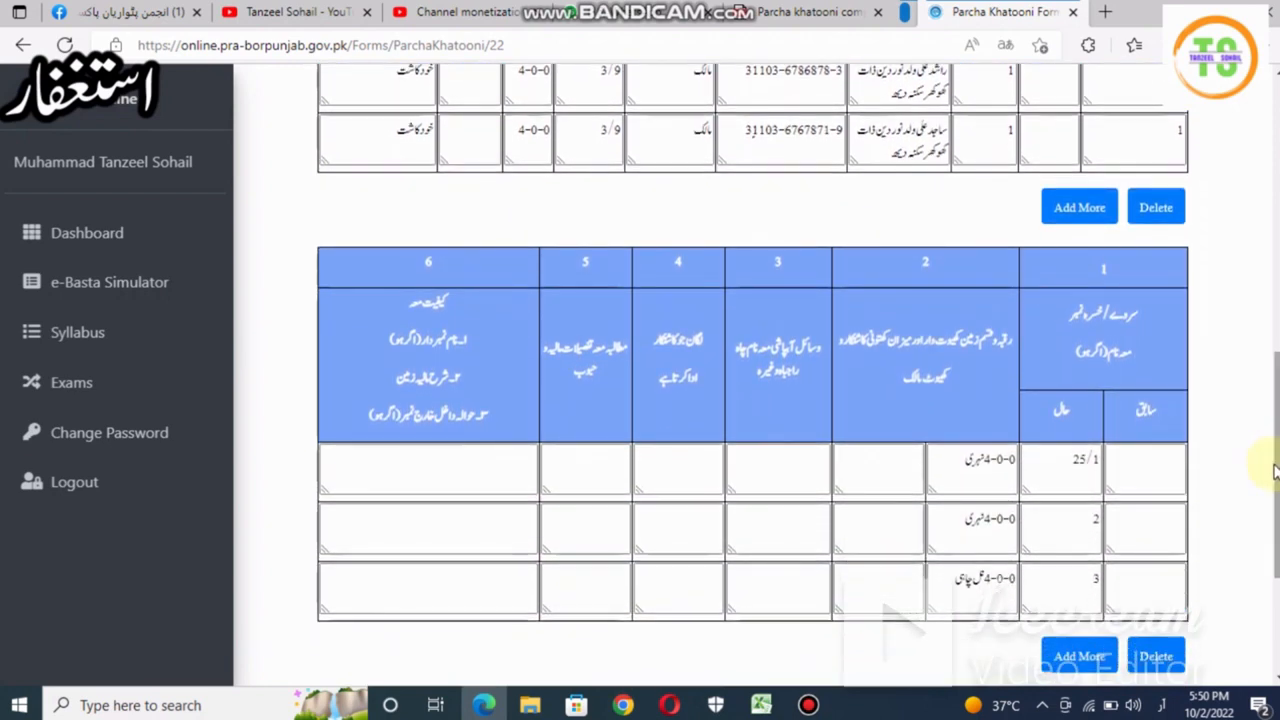
pyautogui.moveTo(1275, 470); pyautogui.dragTo(1268, 403)
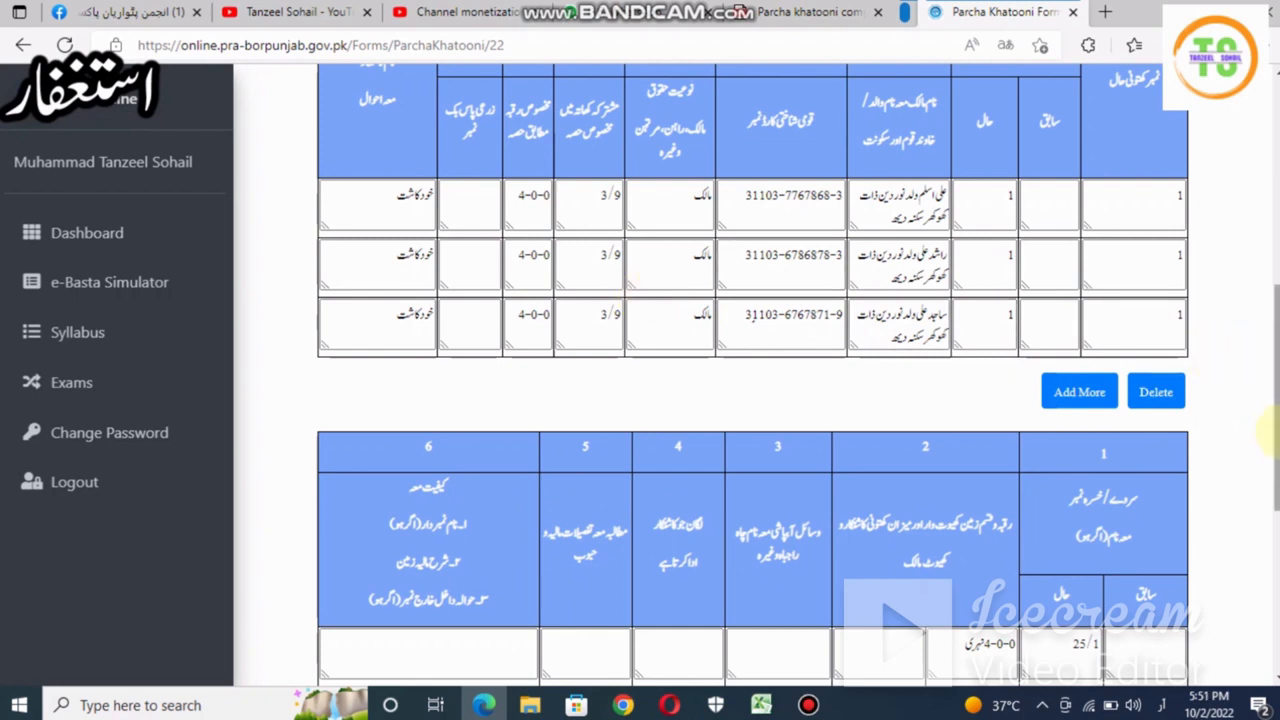
pyautogui.scroll(-3, 1268, 522)
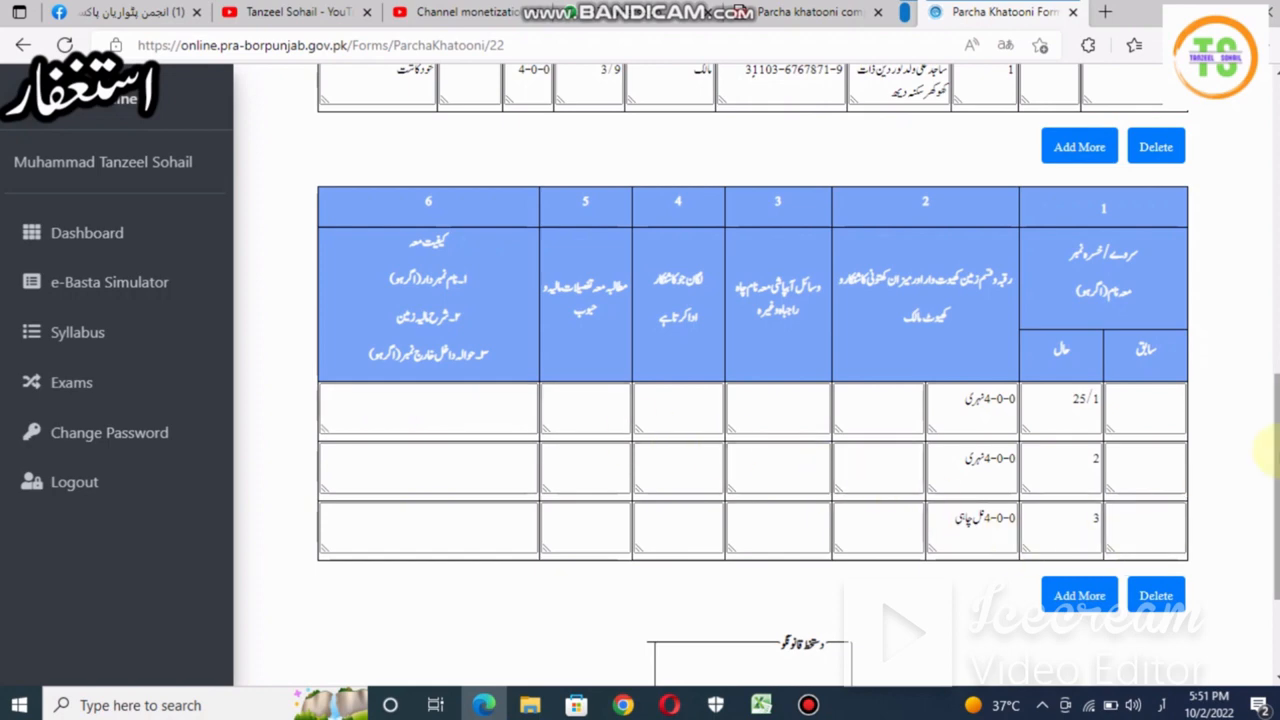
# - Go back to the forms list and open Mezaan Khatoni Waar Form No. 111 from row 2
pyautogui.moveTo(1268, 450); pyautogui.dragTo(1237, 271)
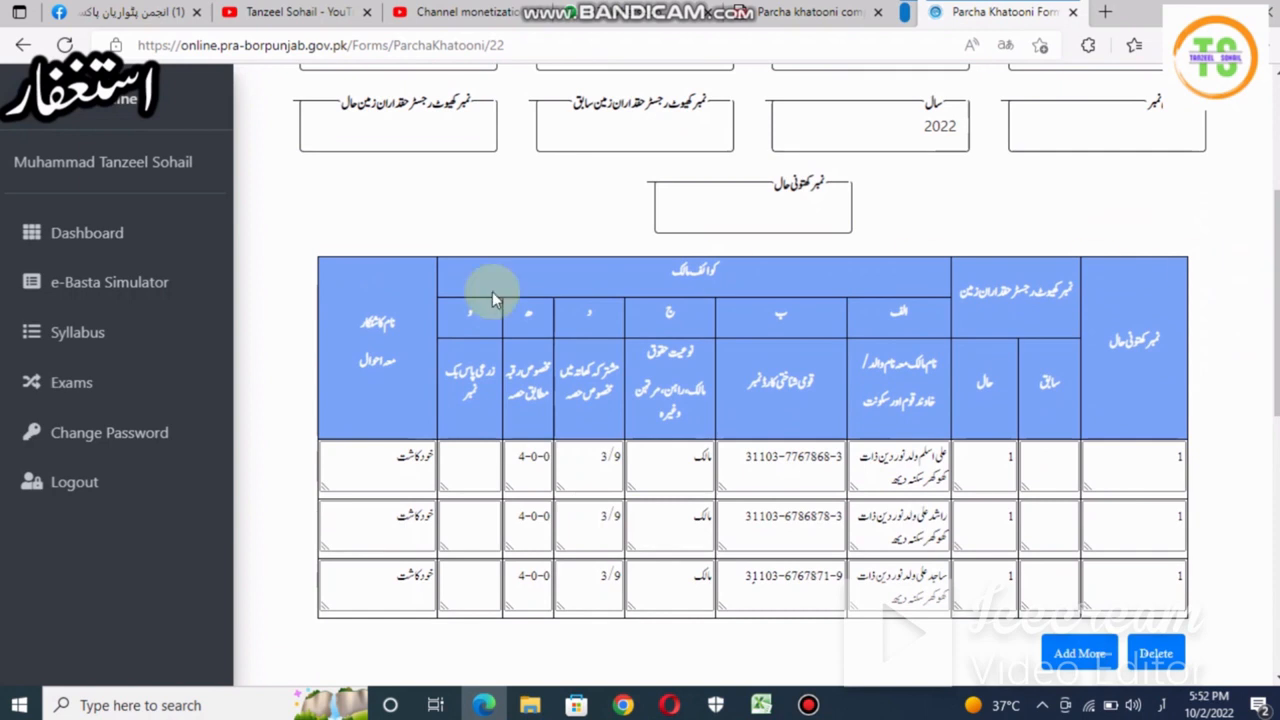
pyautogui.click(145, 290)
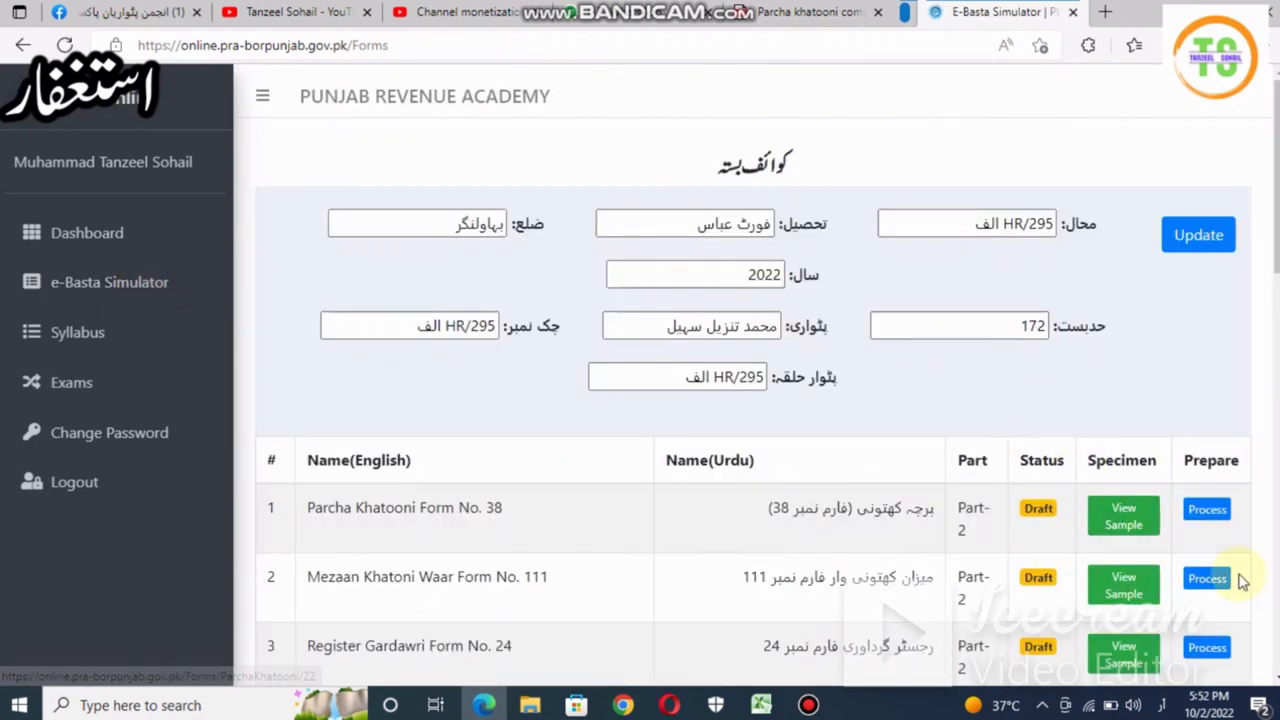
pyautogui.click(1207, 578)
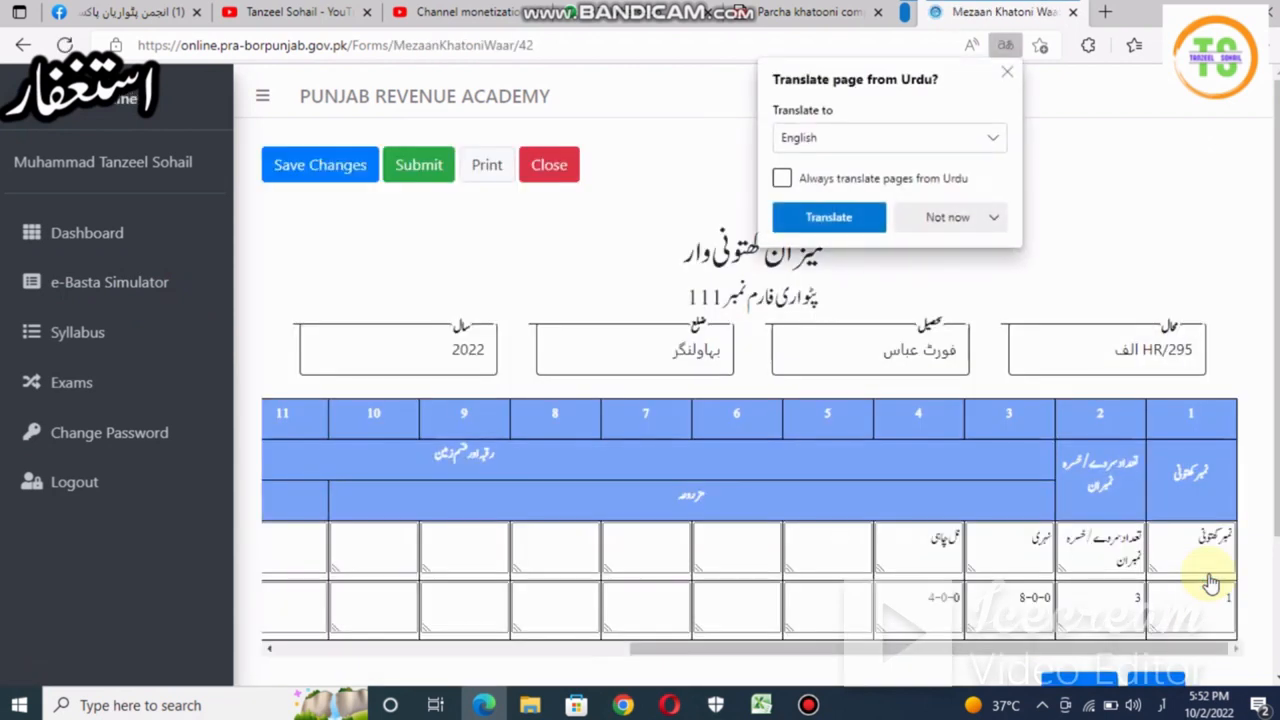
# - Dismiss the translate offer, review the Form No. 111 table, and return to the forms list
pyautogui.click(1005, 72)
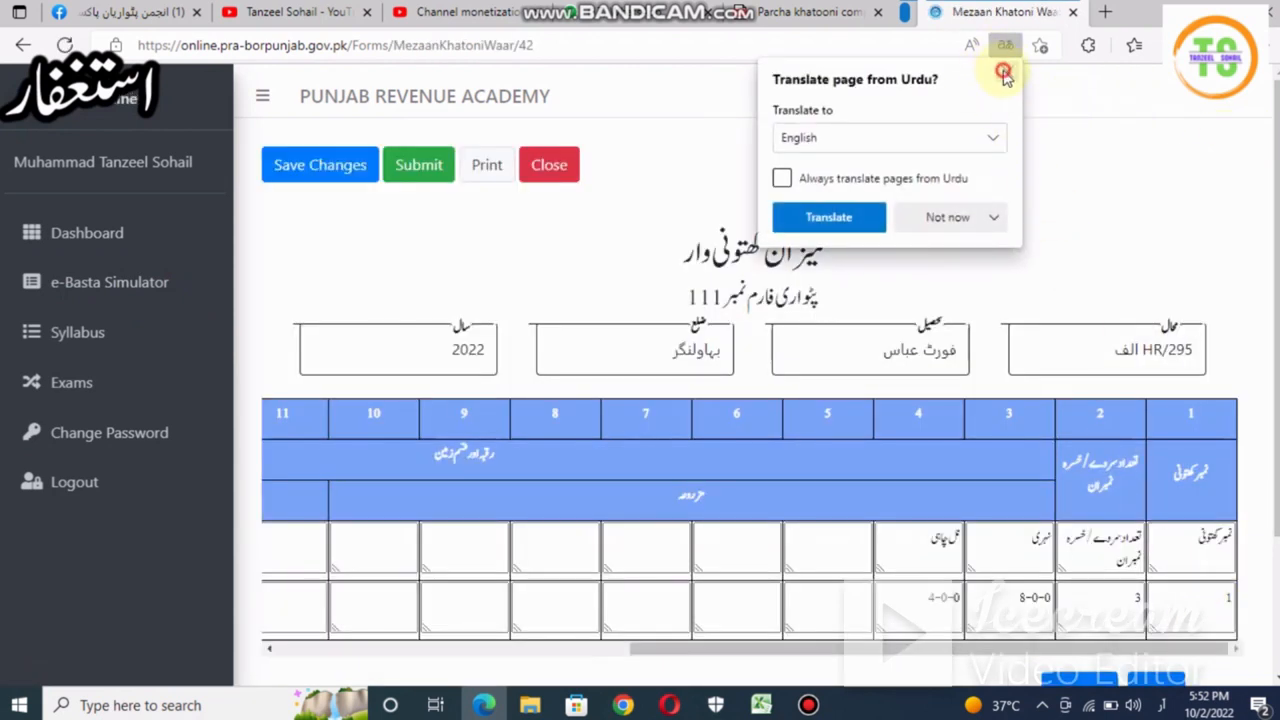
pyautogui.scroll(-1, 1157, 151)
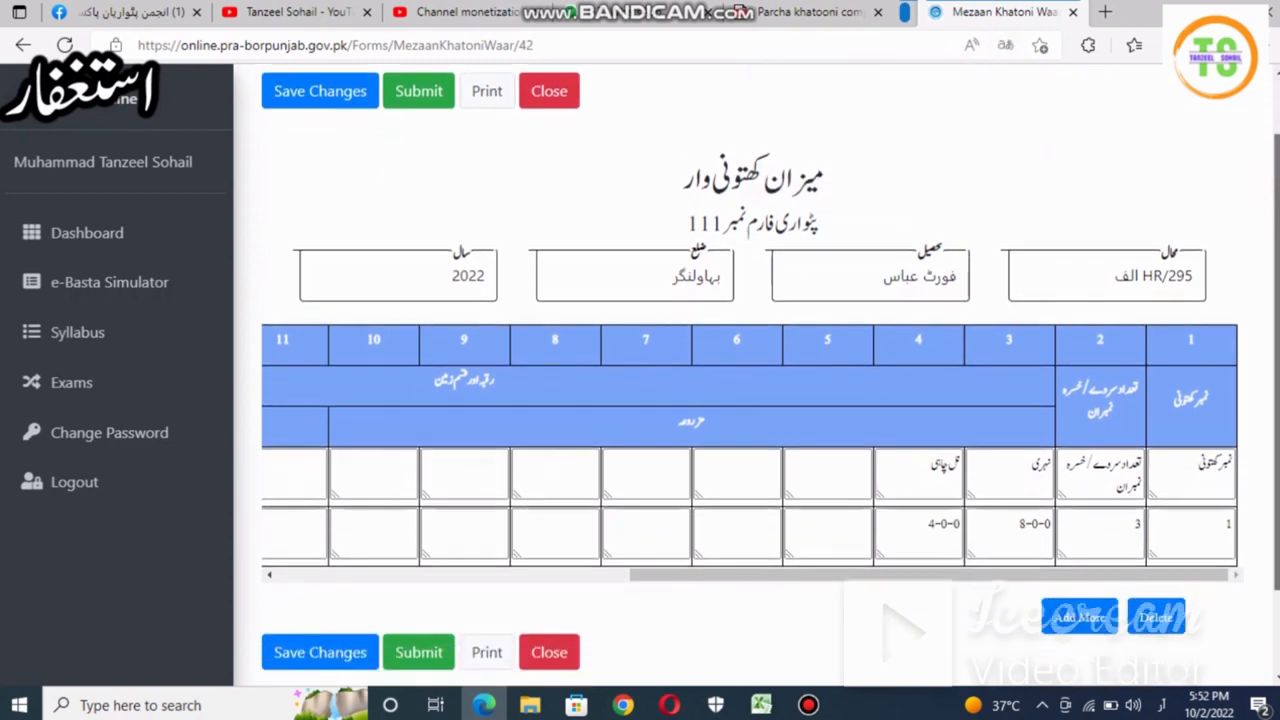
pyautogui.scroll(-1, 1201, 488)
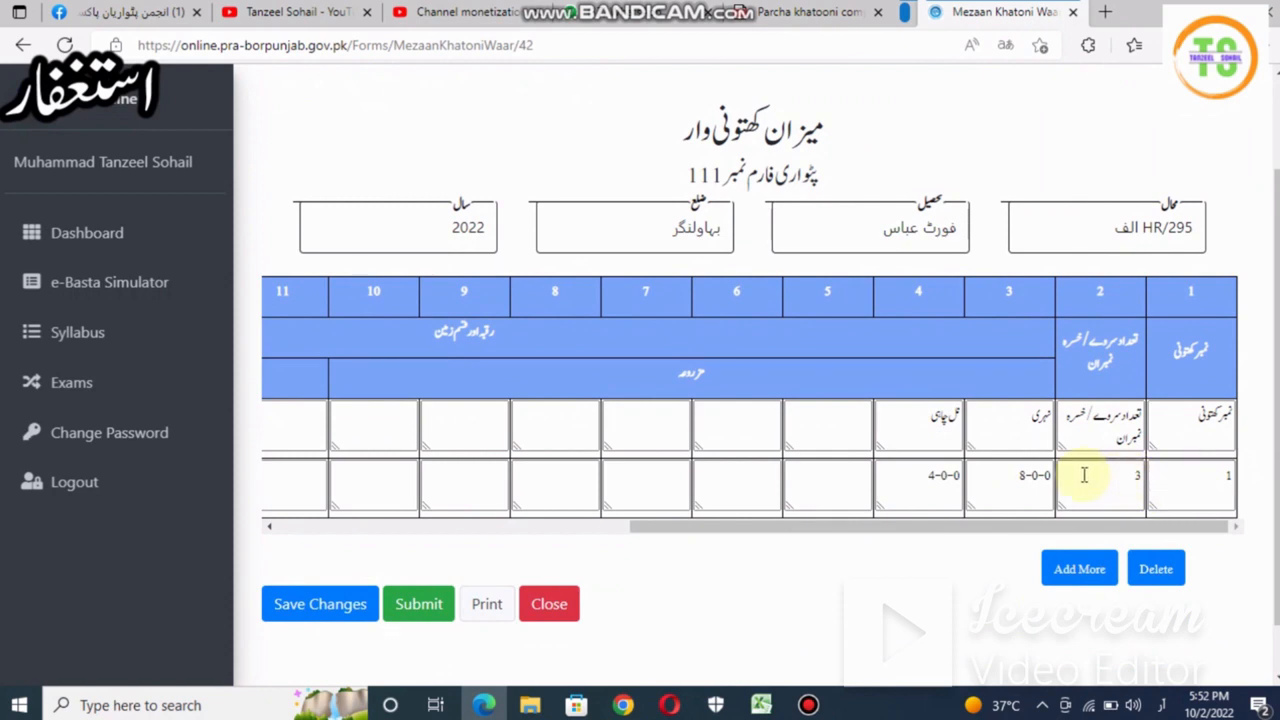
pyautogui.click(993, 490)
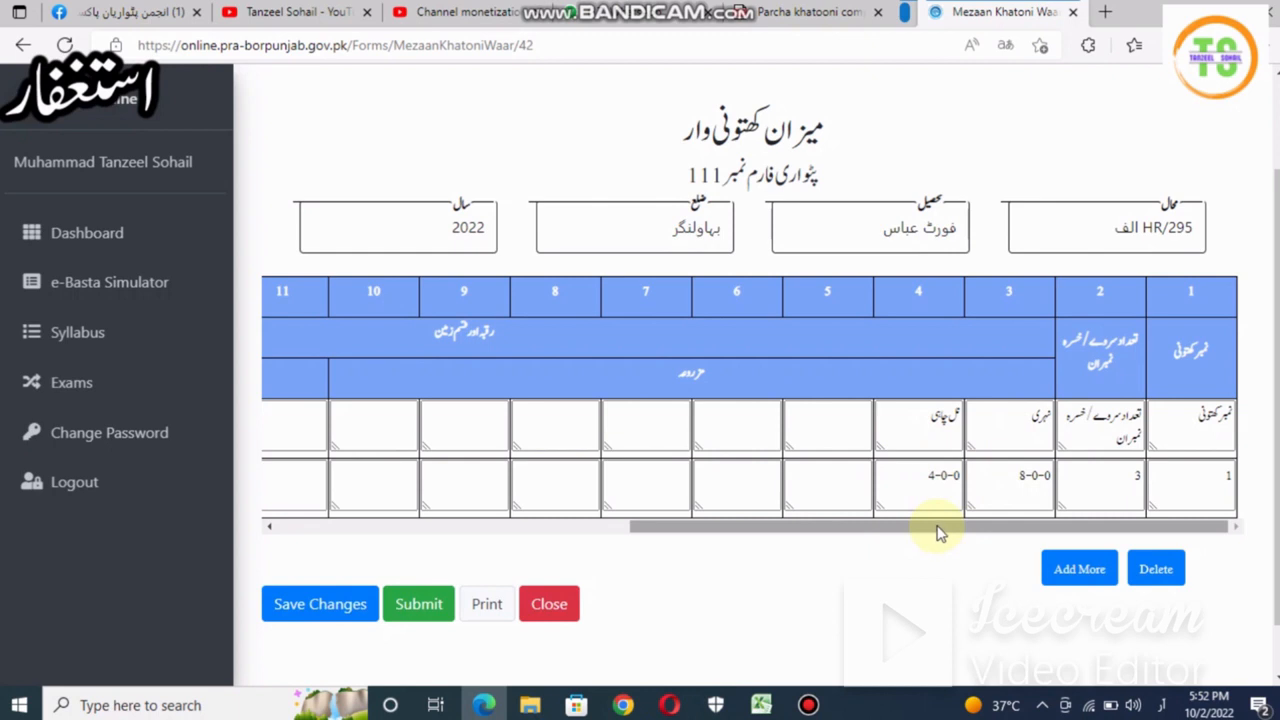
pyautogui.moveTo(940, 533); pyautogui.dragTo(509, 491)
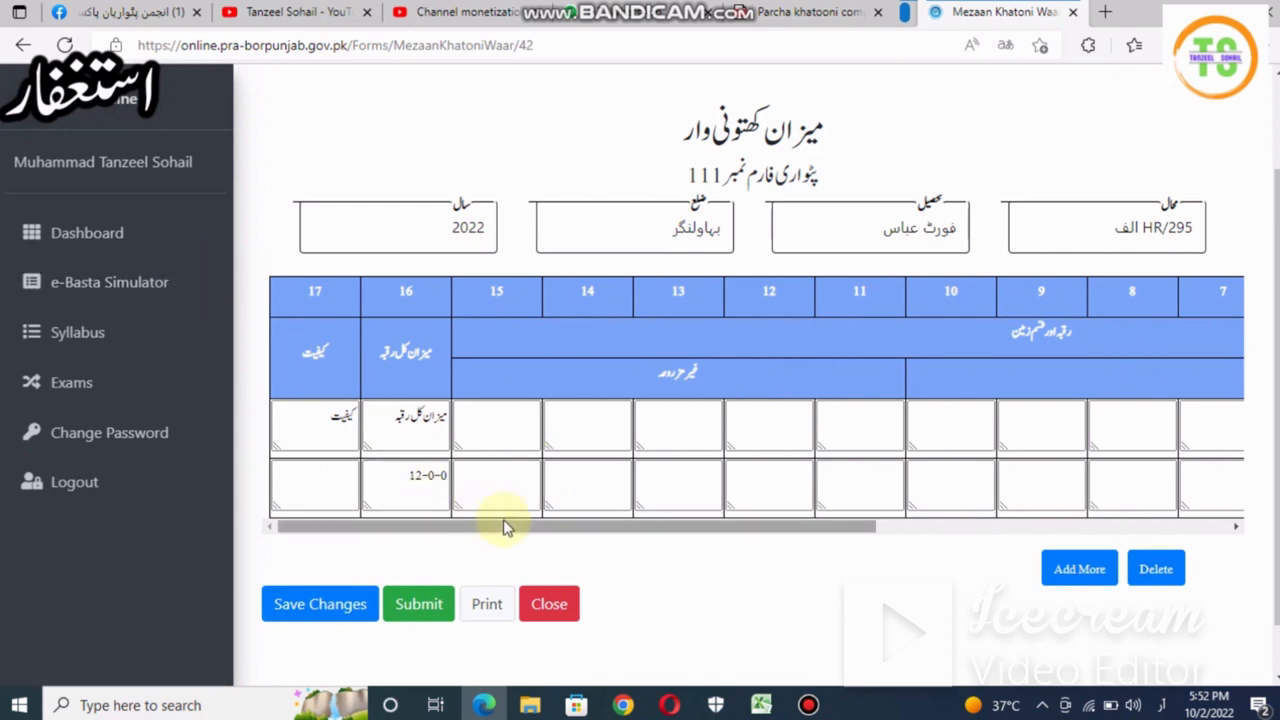
pyautogui.moveTo(503, 523); pyautogui.dragTo(480, 506)
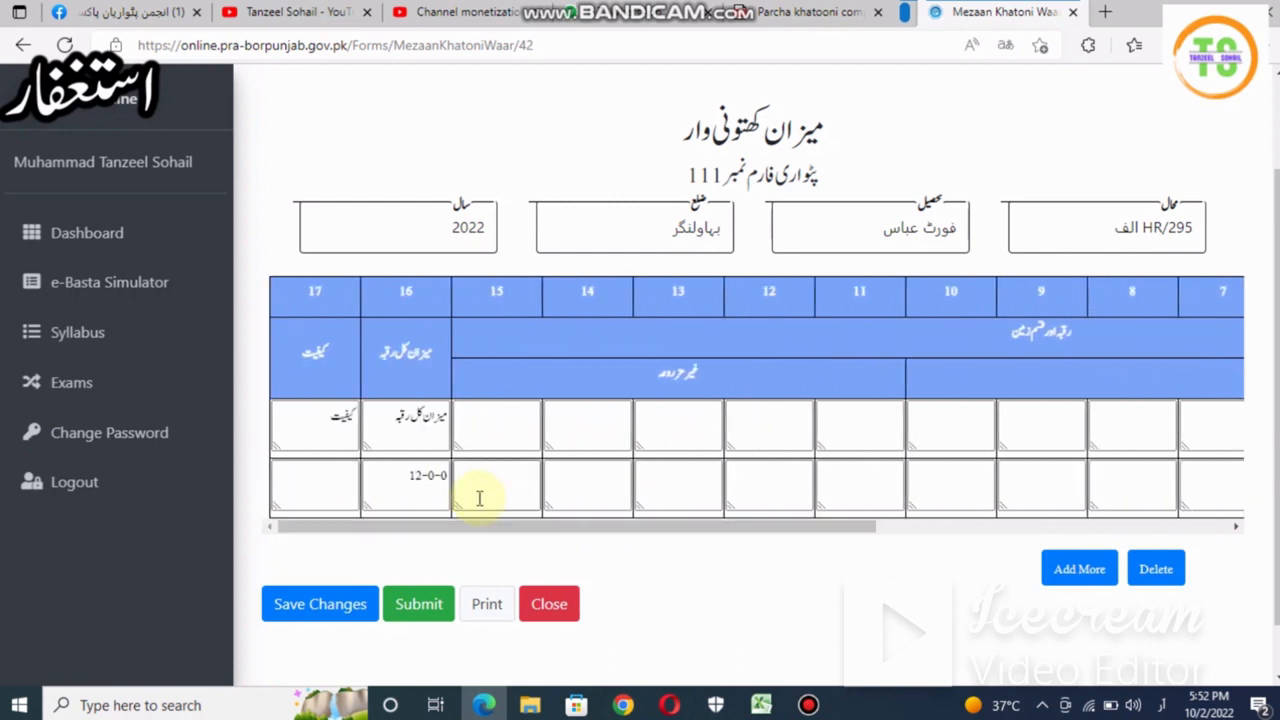
pyautogui.click(122, 297)
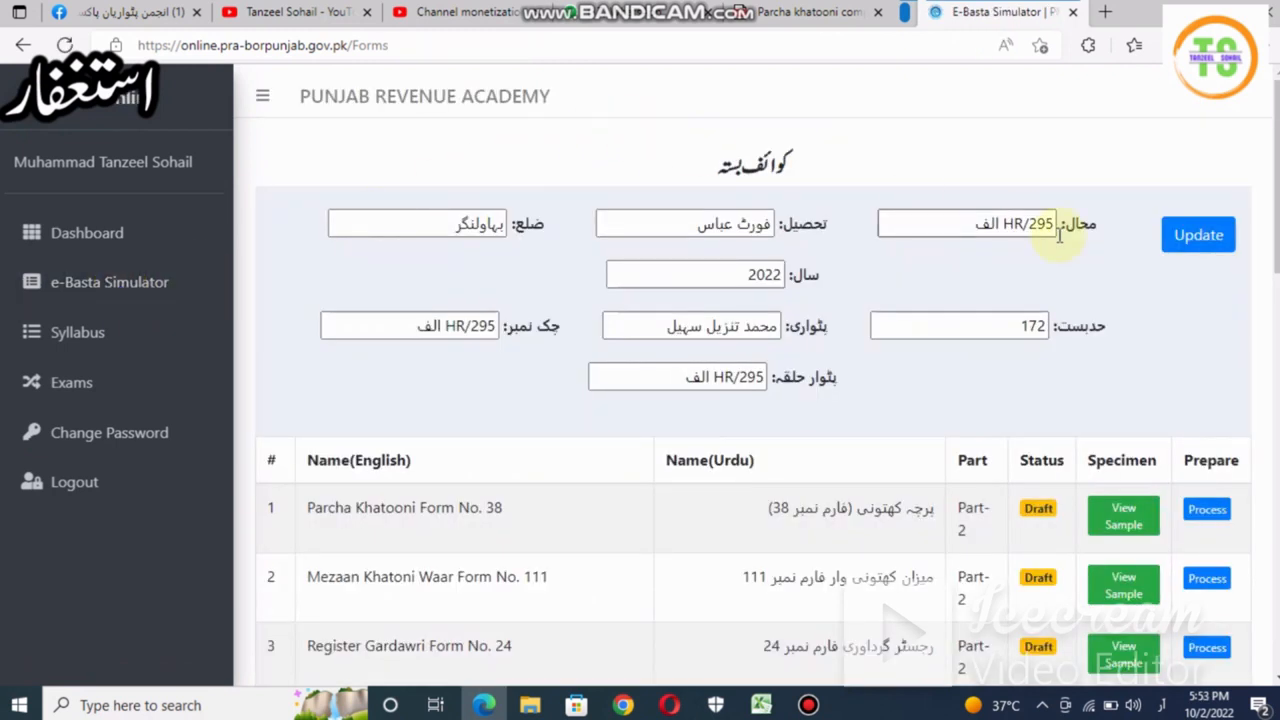
pyautogui.scroll(-3, 1276, 210)
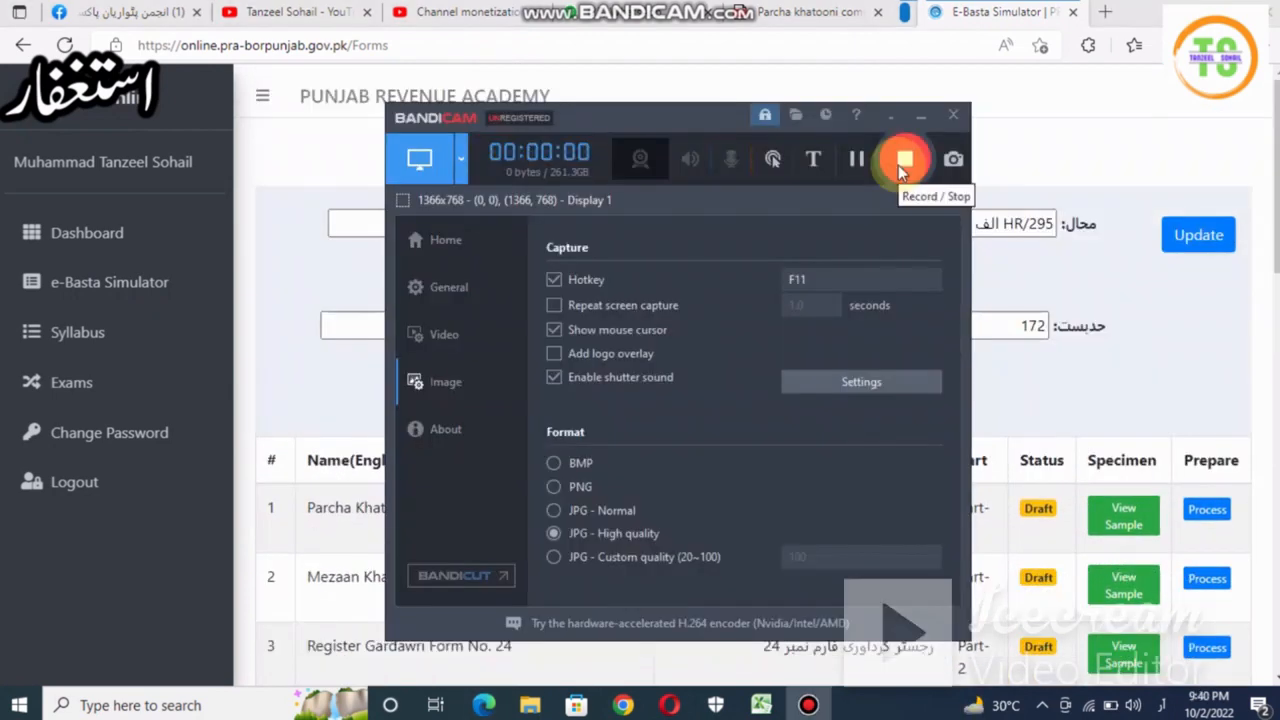
pyautogui.click(914, 122)
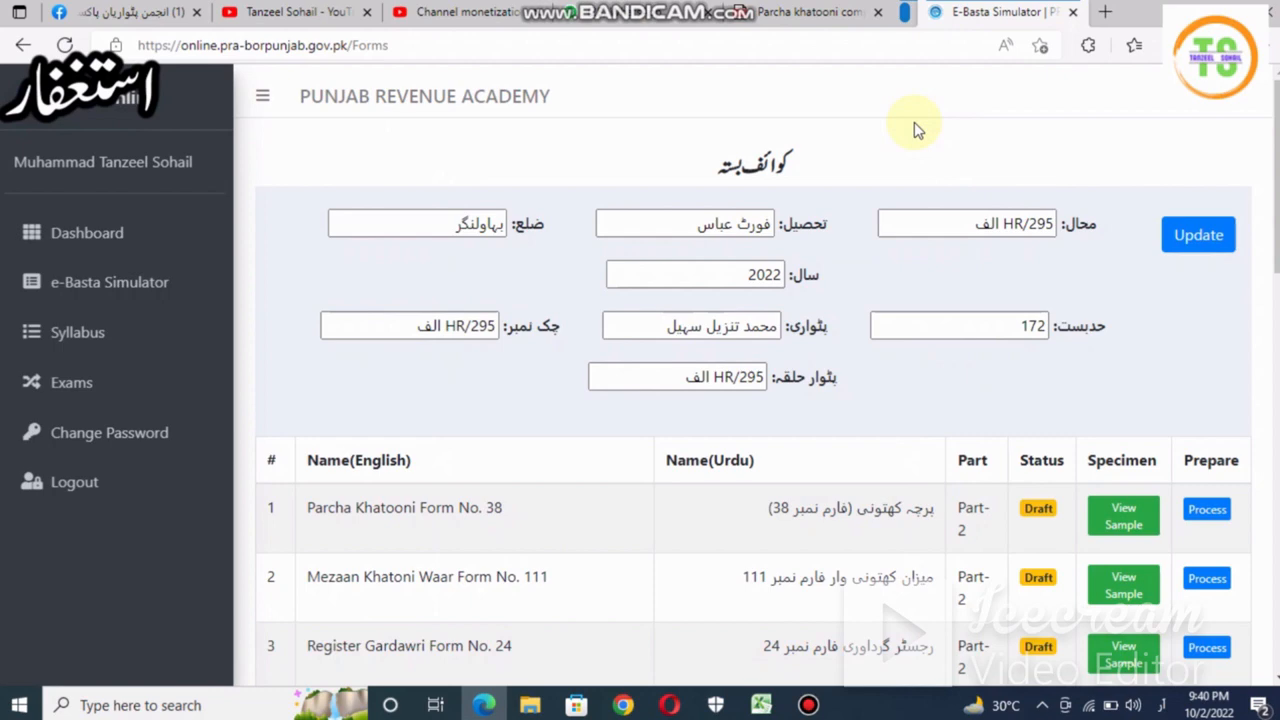
pyautogui.scroll(-3, 914, 130)
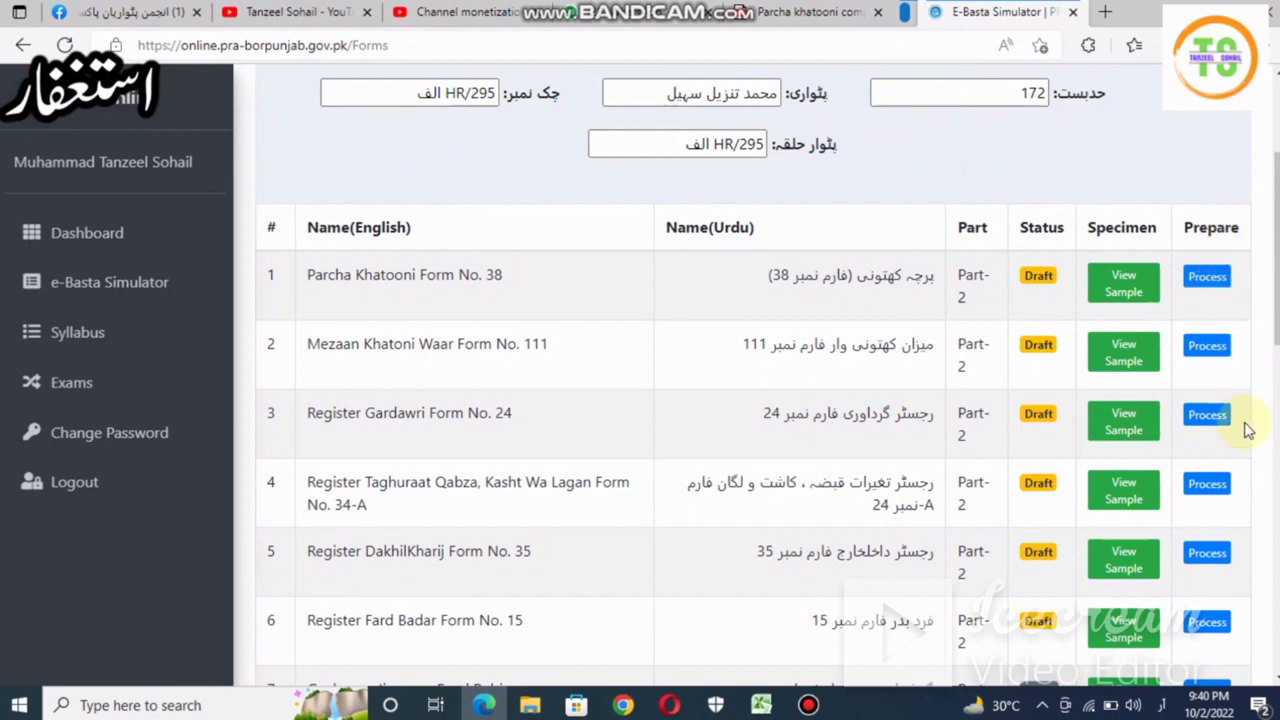
# - Open Register Gardawri Form No. 24 from row 3, dismiss the translate offer, and scroll to its table
pyautogui.click(1207, 416)
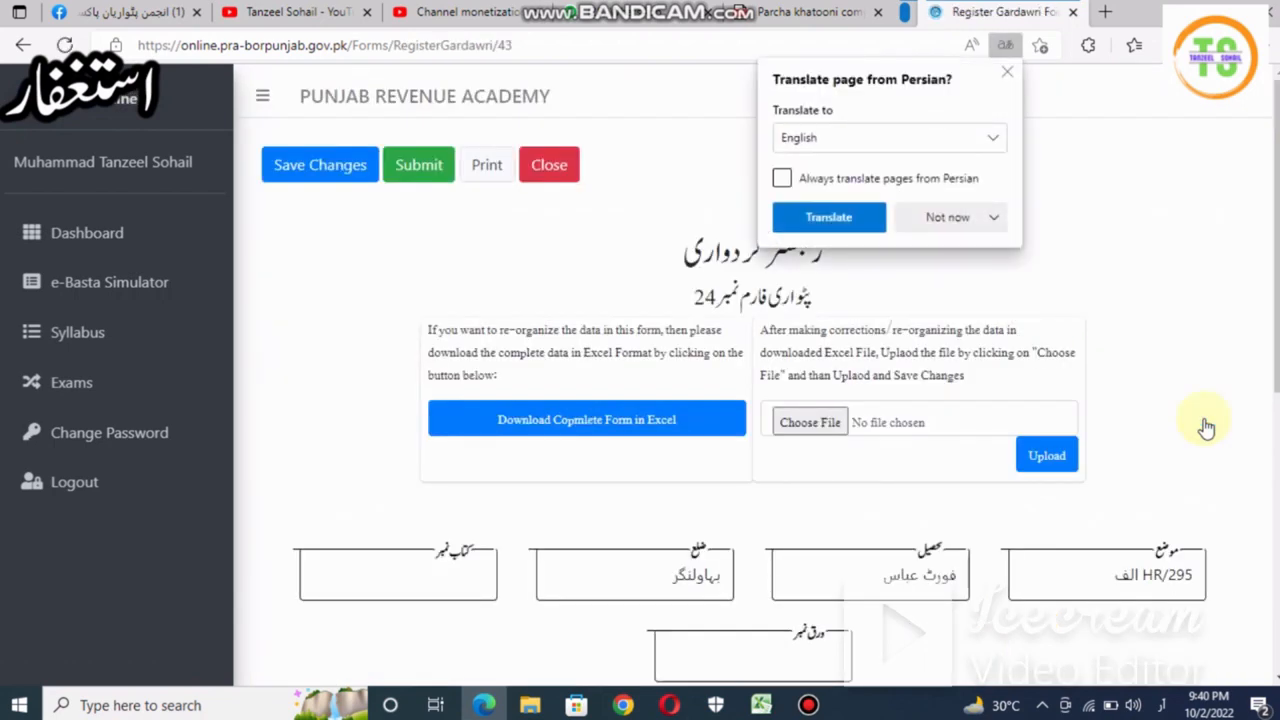
pyautogui.click(1207, 428)
pyautogui.scroll(-3, 1207, 427)
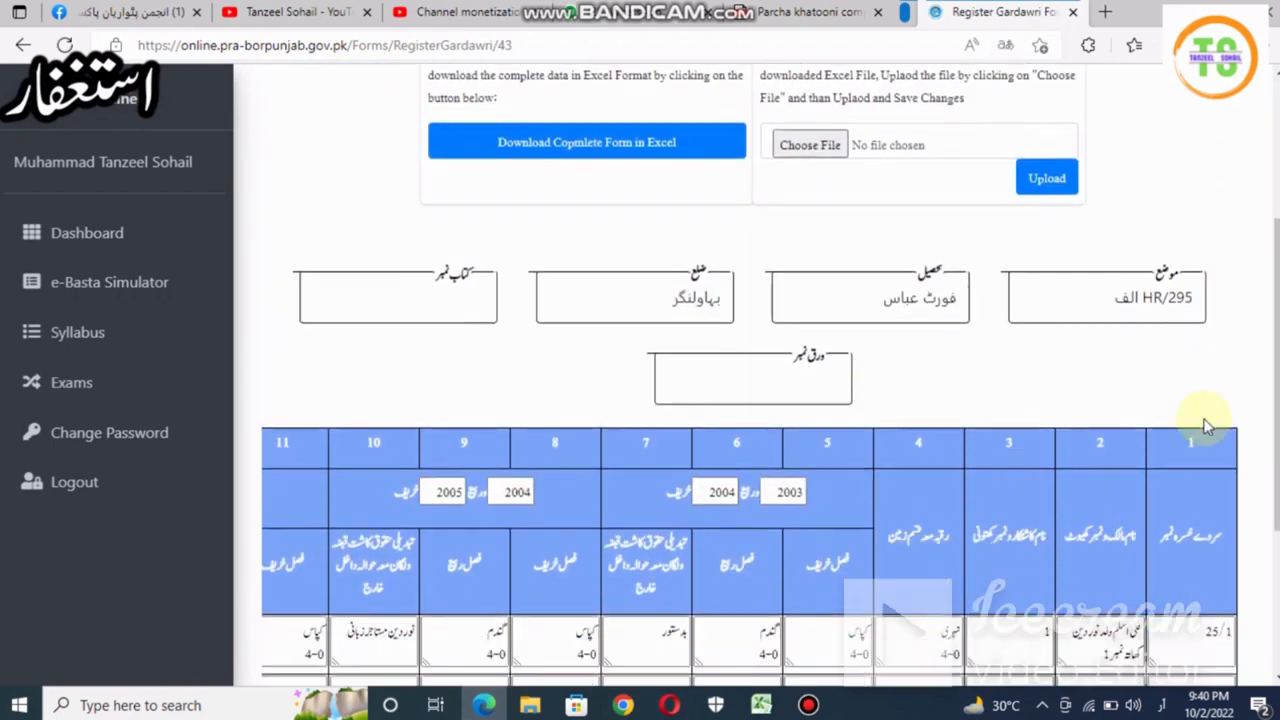
pyautogui.scroll(-2, 1205, 425)
pyautogui.scroll(3, 1205, 425)
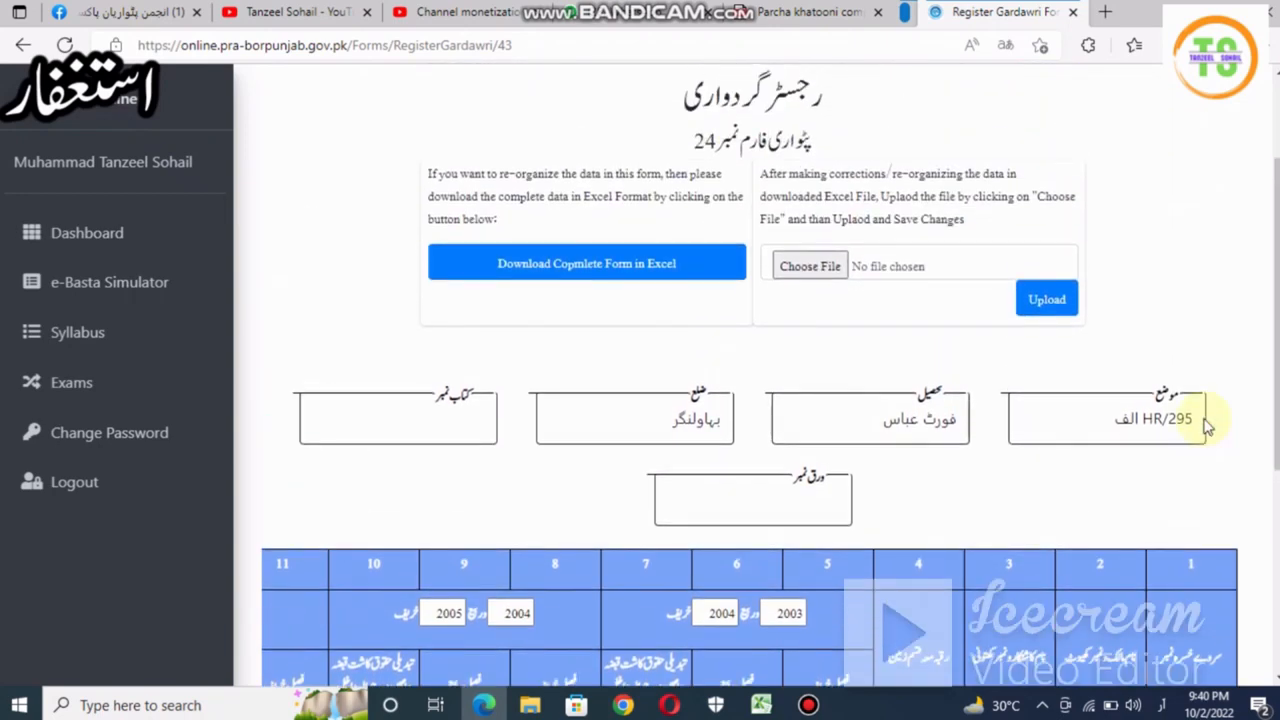
pyautogui.scroll(2, 1205, 425)
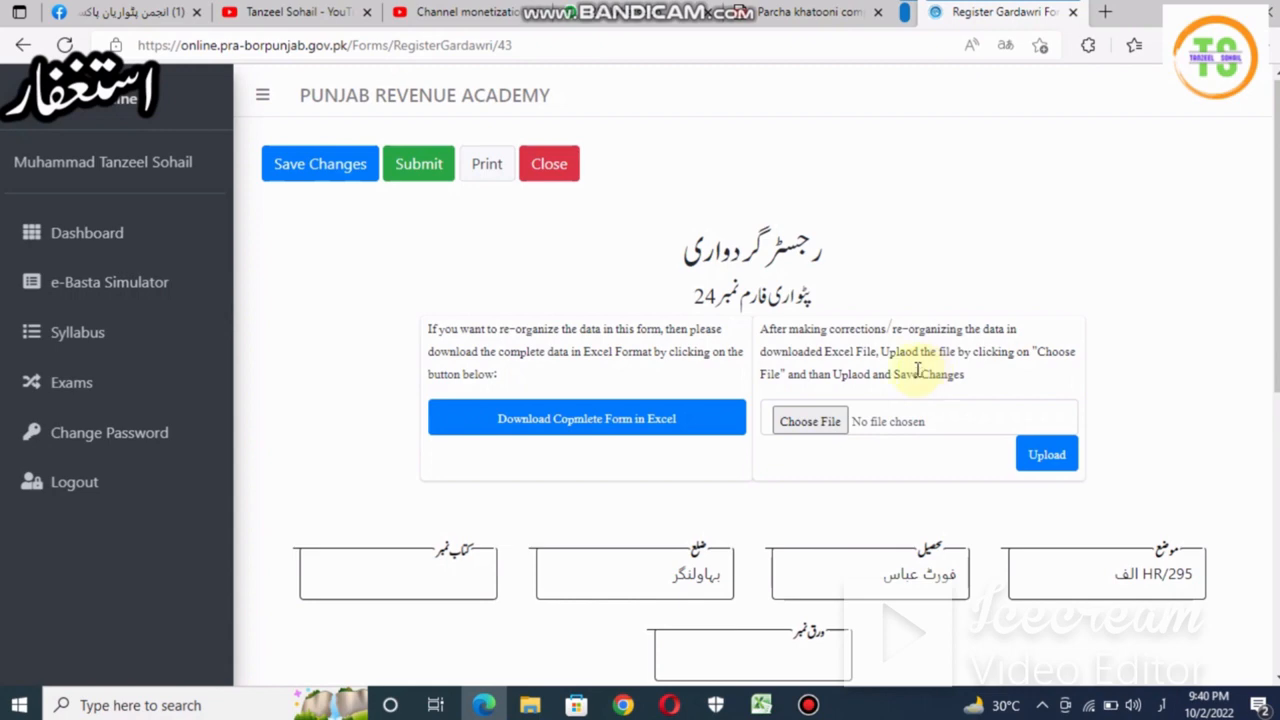
pyautogui.scroll(-1, 980, 250)
pyautogui.scroll(-5, 980, 252)
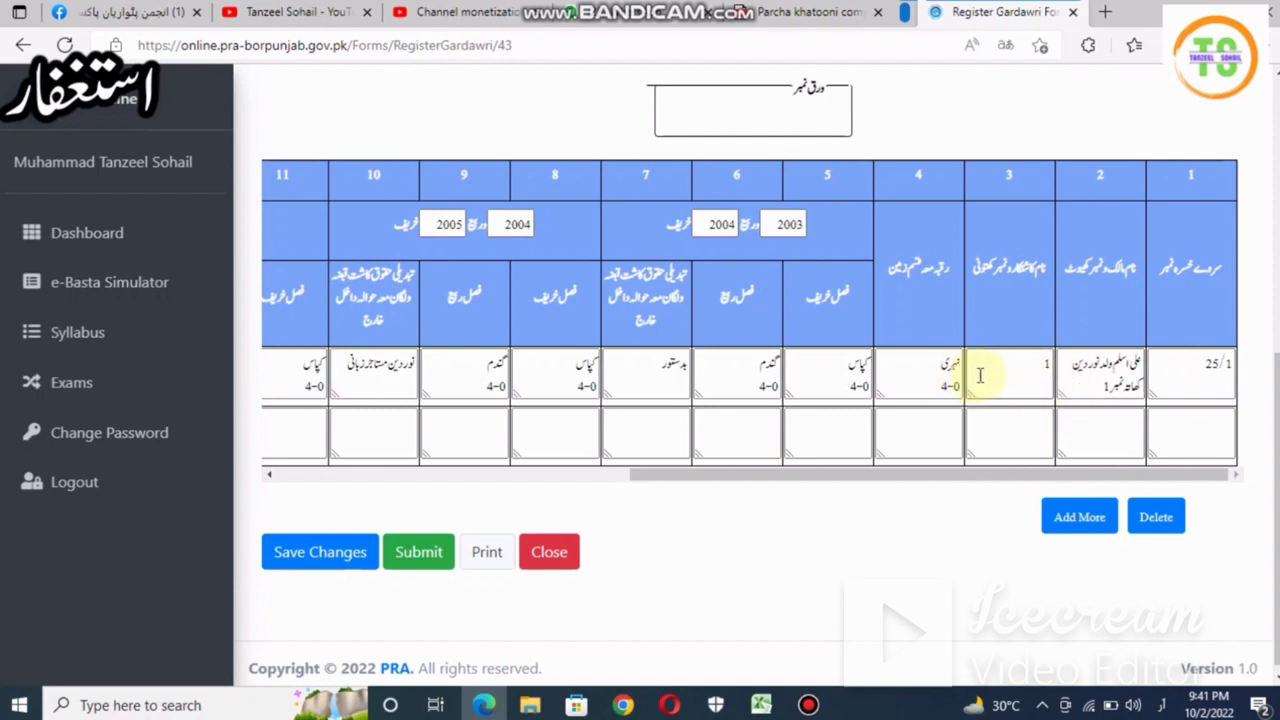
# - In row 1's column-3 cell, type the cultivator's name and status 'حصہ دار خود کاشتکار' in Urdu
pyautogui.click(1032, 375)
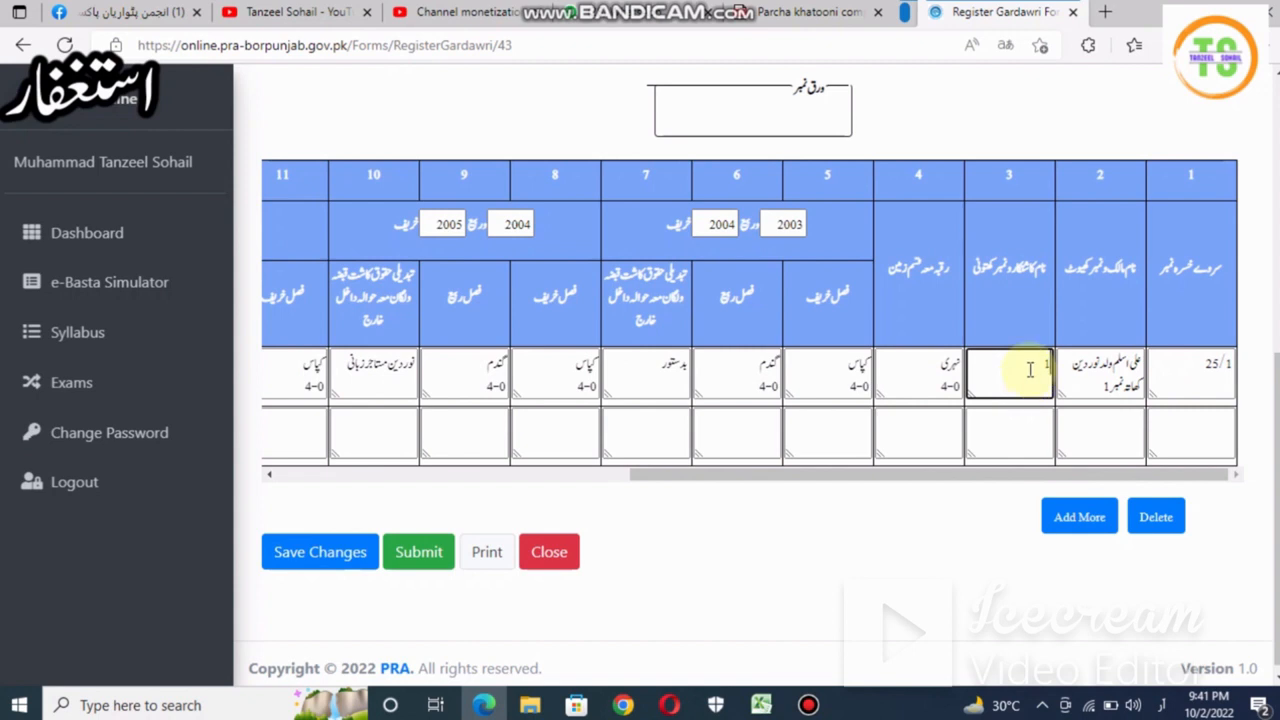
pyautogui.hotkey('alt', 'shift')
pyautogui.write('ہ دار خود کاشتکار کھتونی')
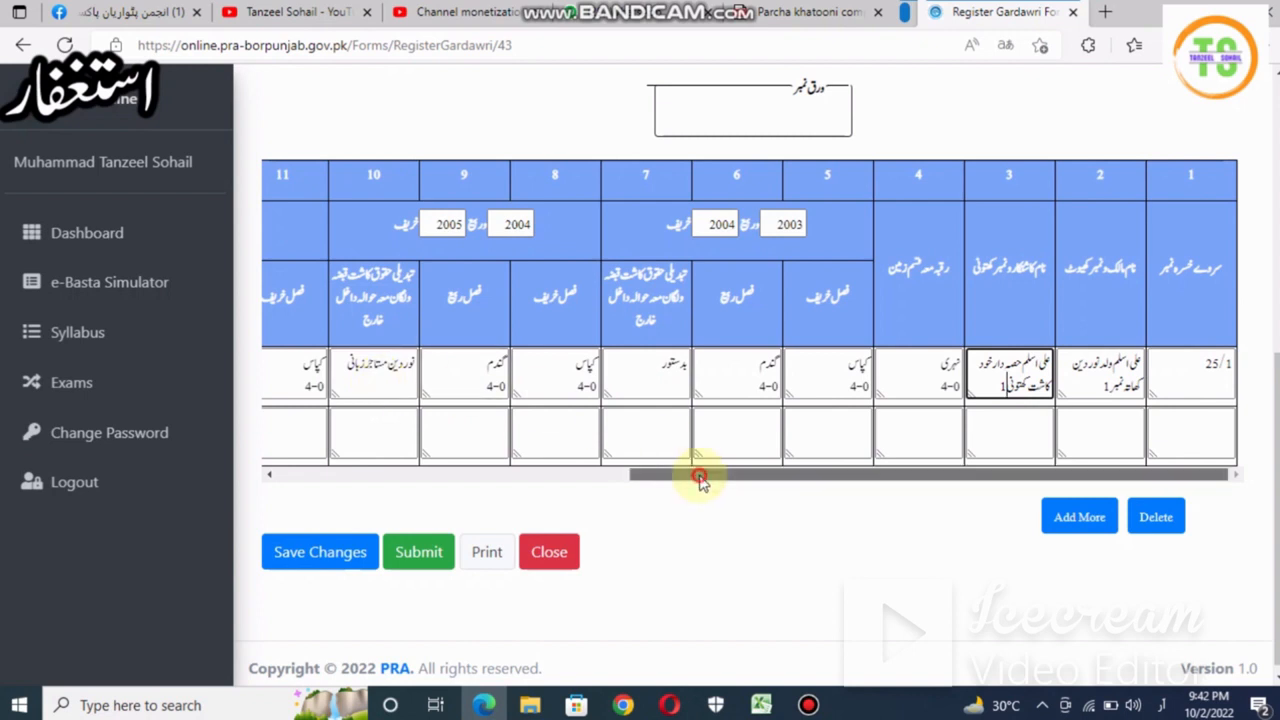
# - Scroll the Register Gardawri table sideways to later columns, then go back to the forms list
pyautogui.moveTo(700, 475); pyautogui.dragTo(503, 551)
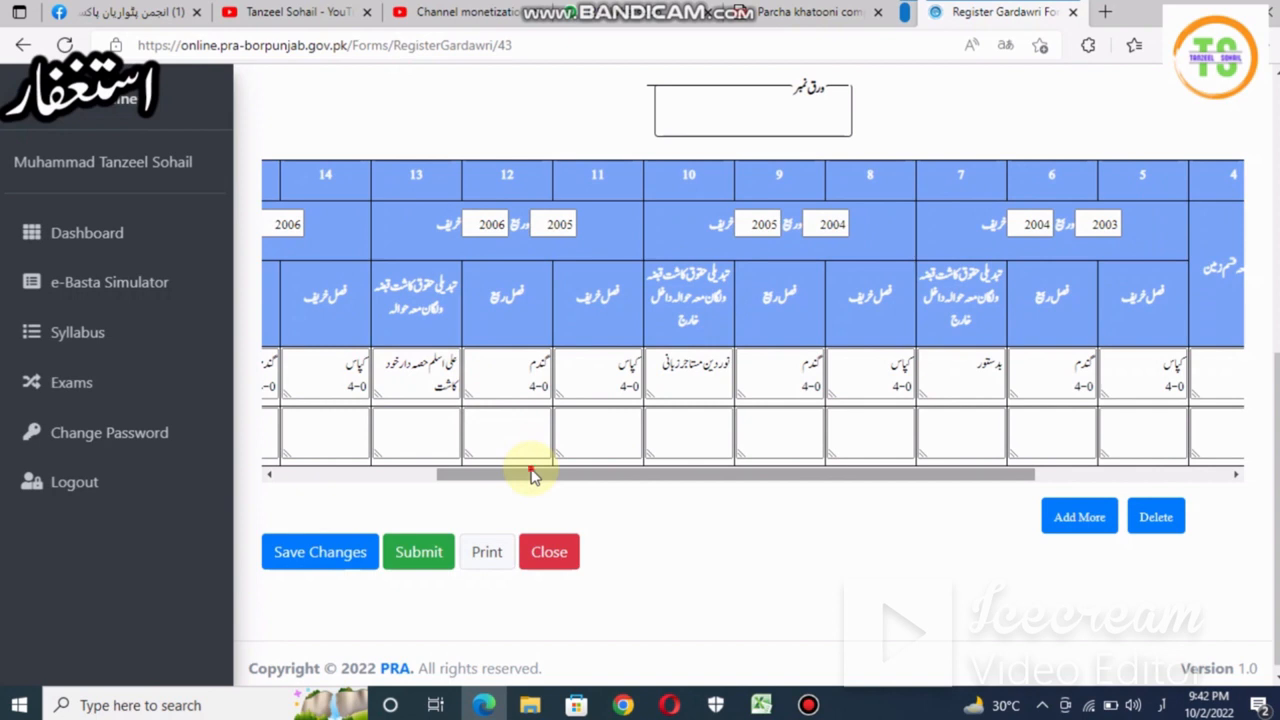
pyautogui.moveTo(531, 476); pyautogui.dragTo(417, 479)
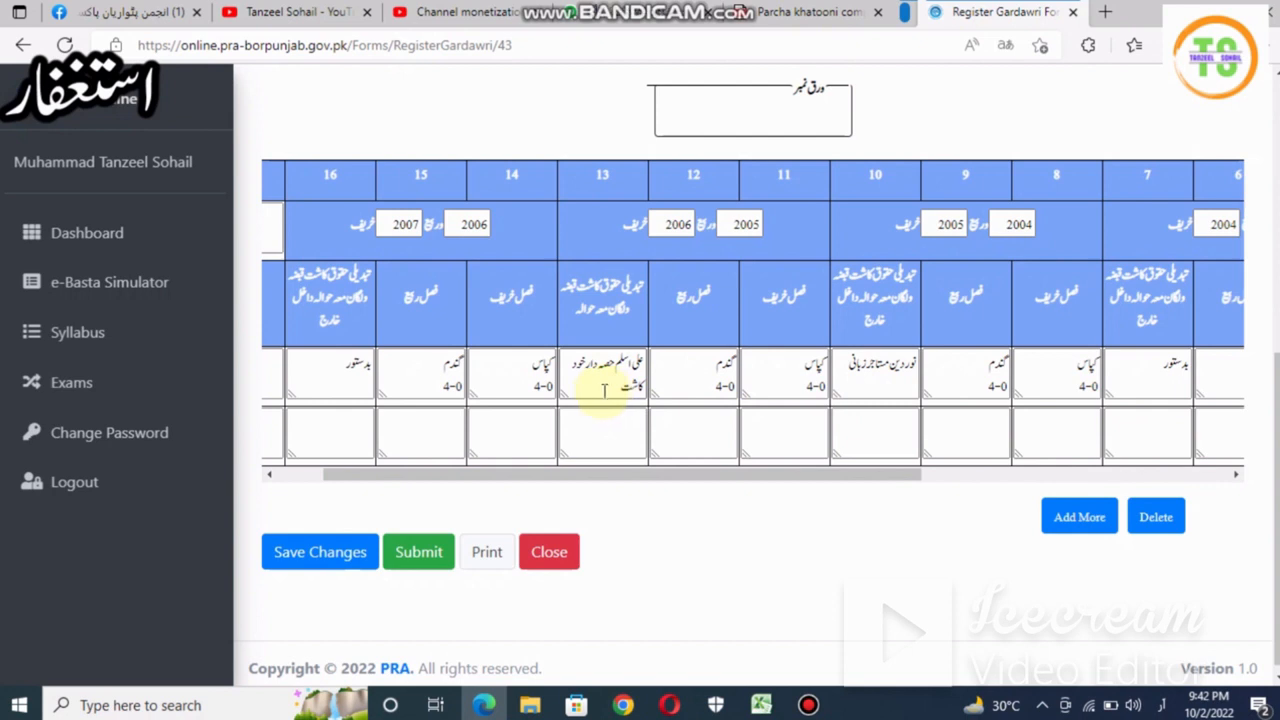
pyautogui.click(132, 298)
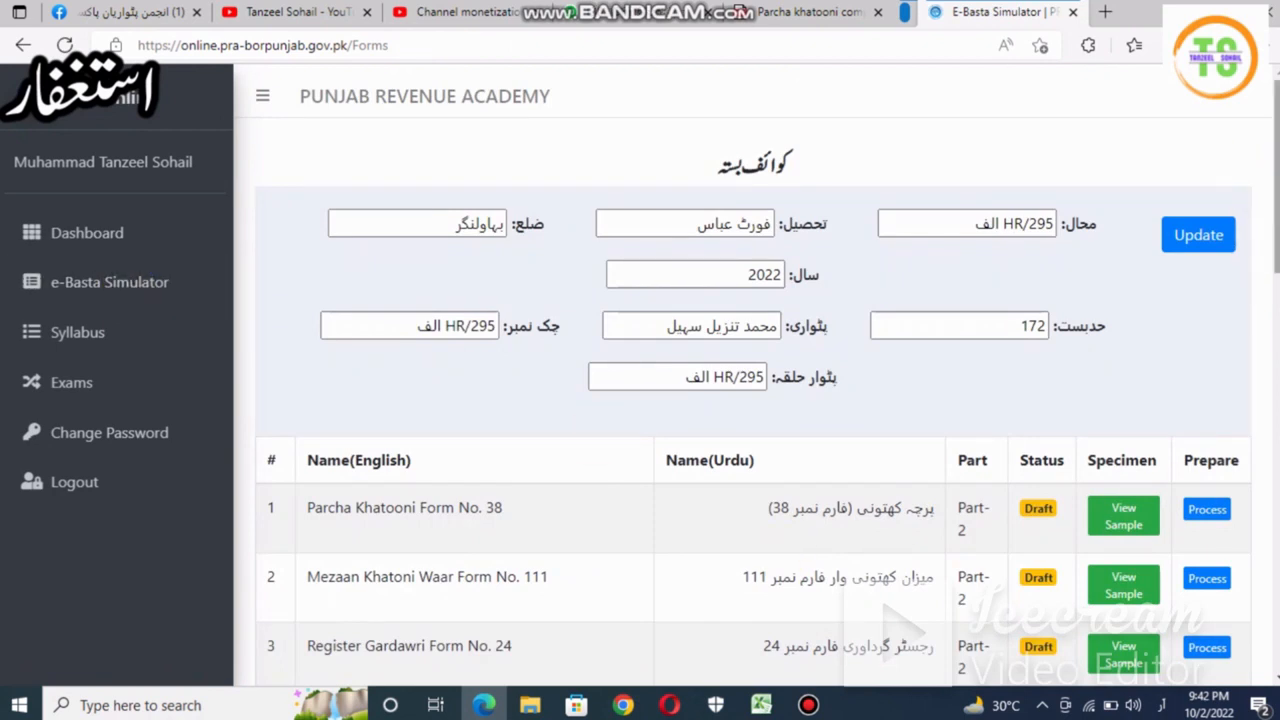
# - Open Register Taghuraat Qabza Form No. 34-A from row 4 and fix the date 01/10/204 to 01/10/2004
pyautogui.scroll(-3, 1200, 330)
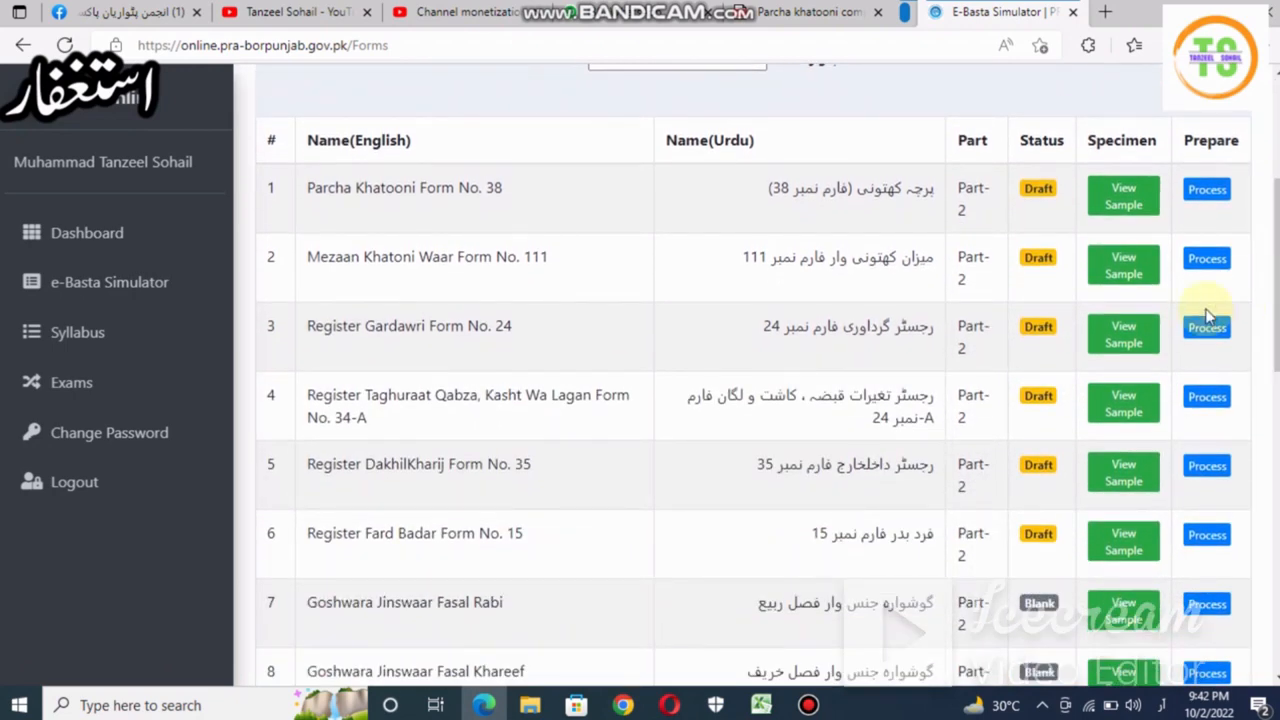
pyautogui.click(1208, 397)
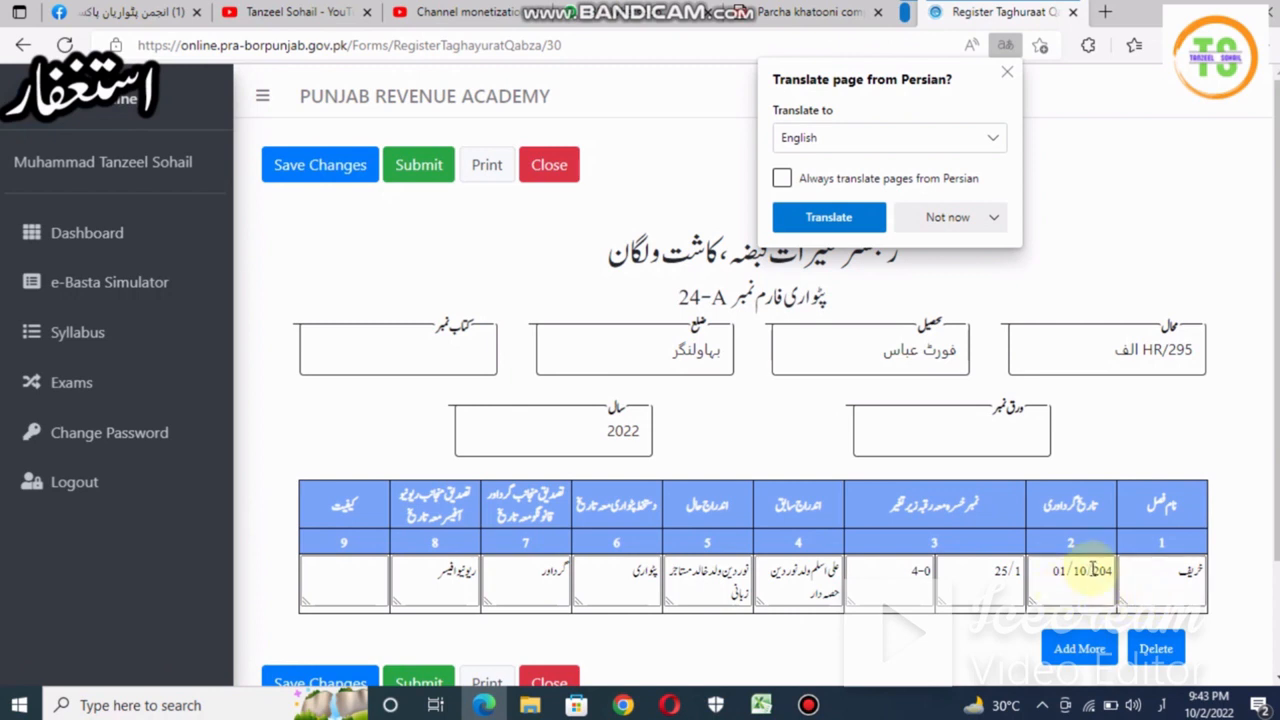
pyautogui.click(1099, 568)
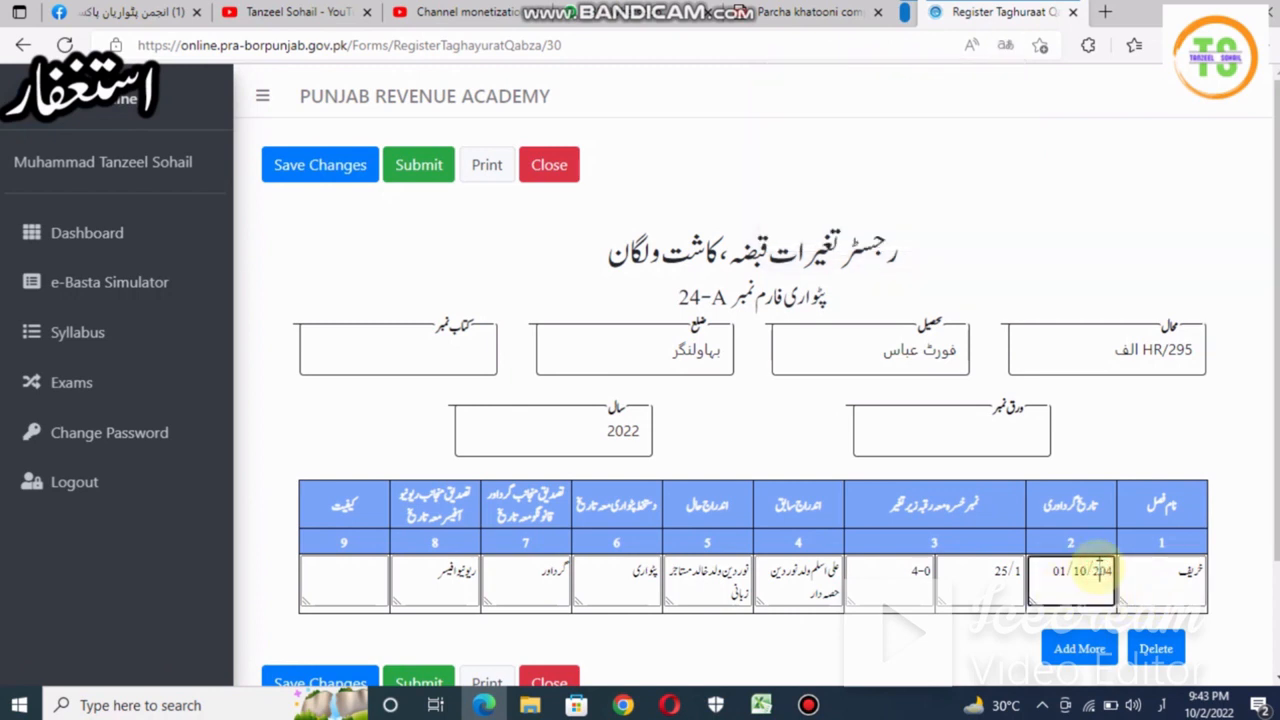
pyautogui.write('0')
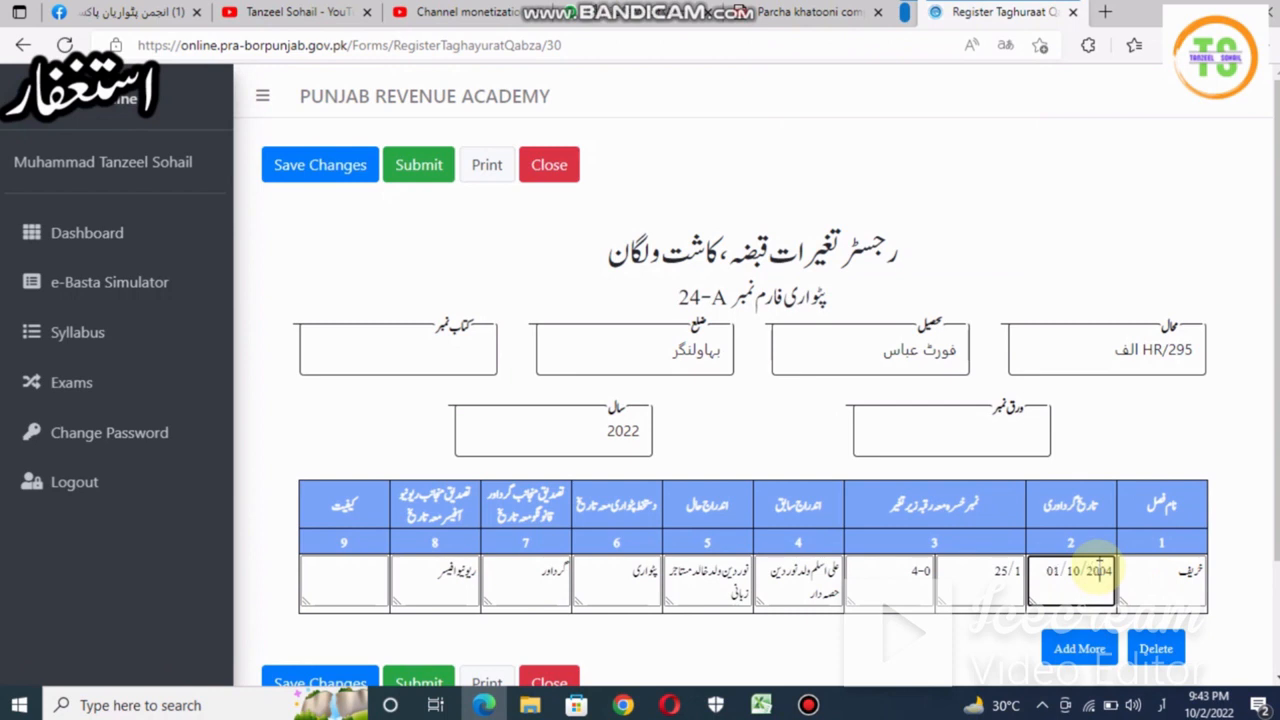